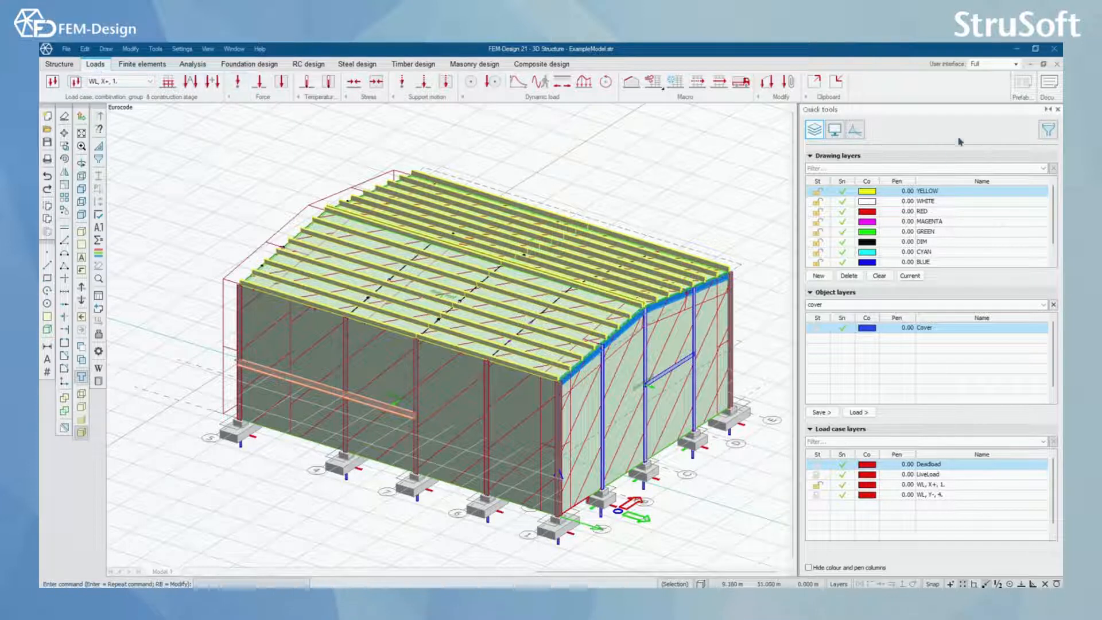
- Set the user interface mode to Full and show the hidden toolbar buttons
{"action": "left_click", "coordinate": [978, 66]}
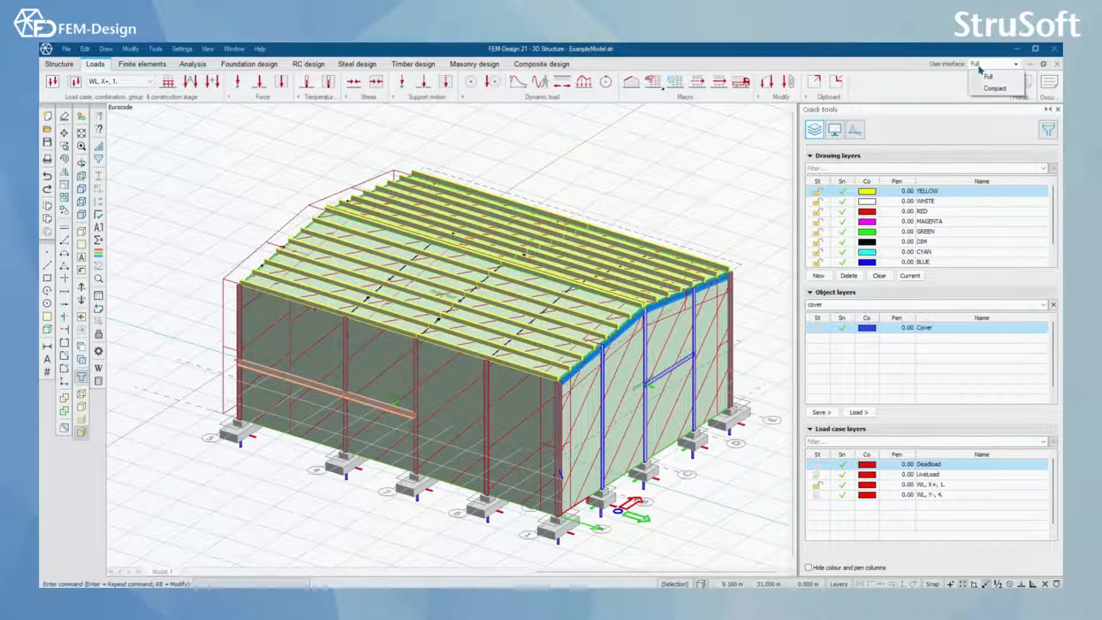
{"action": "left_click", "coordinate": [988, 80]}
{"action": "right_click", "coordinate": [876, 85]}
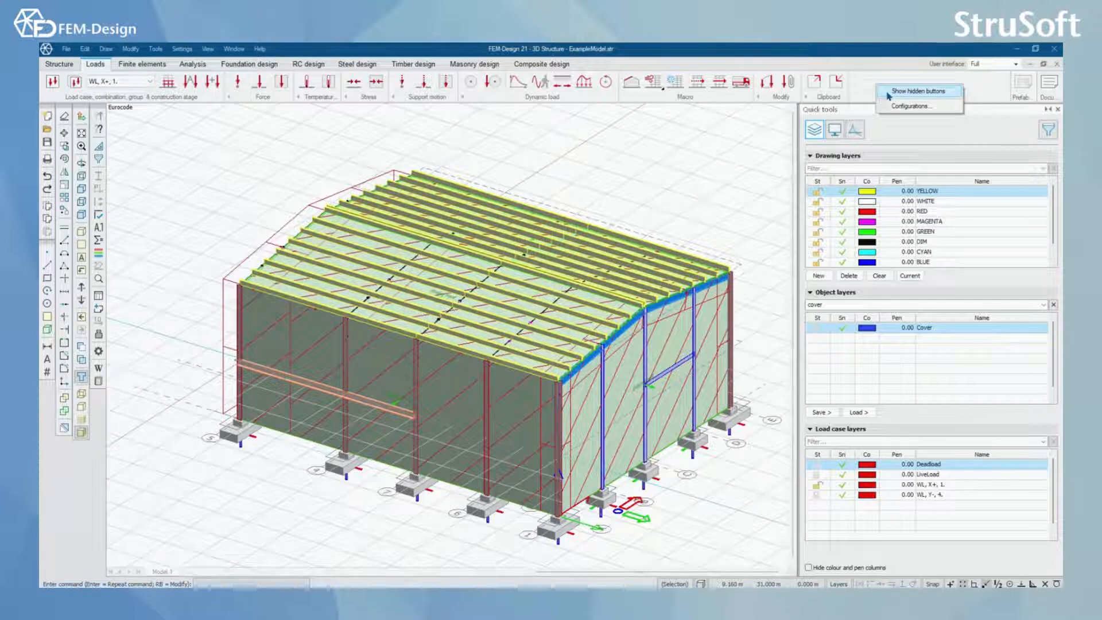
{"action": "left_click", "coordinate": [884, 94]}
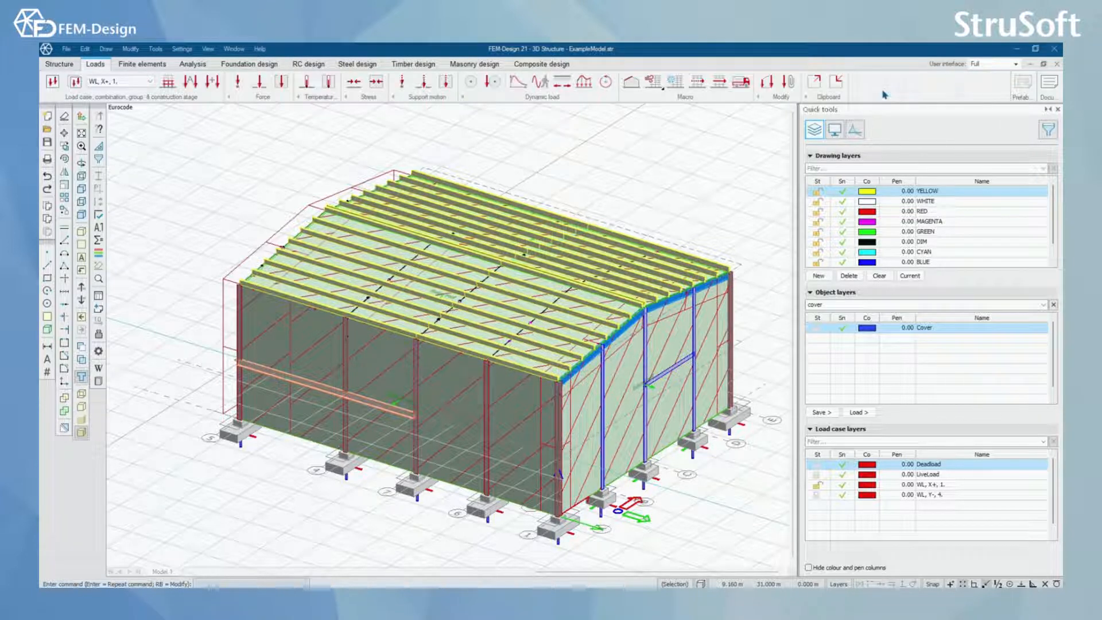
- Send the model's loads to the clipboard and dismiss the notice
{"action": "left_click", "coordinate": [817, 85]}
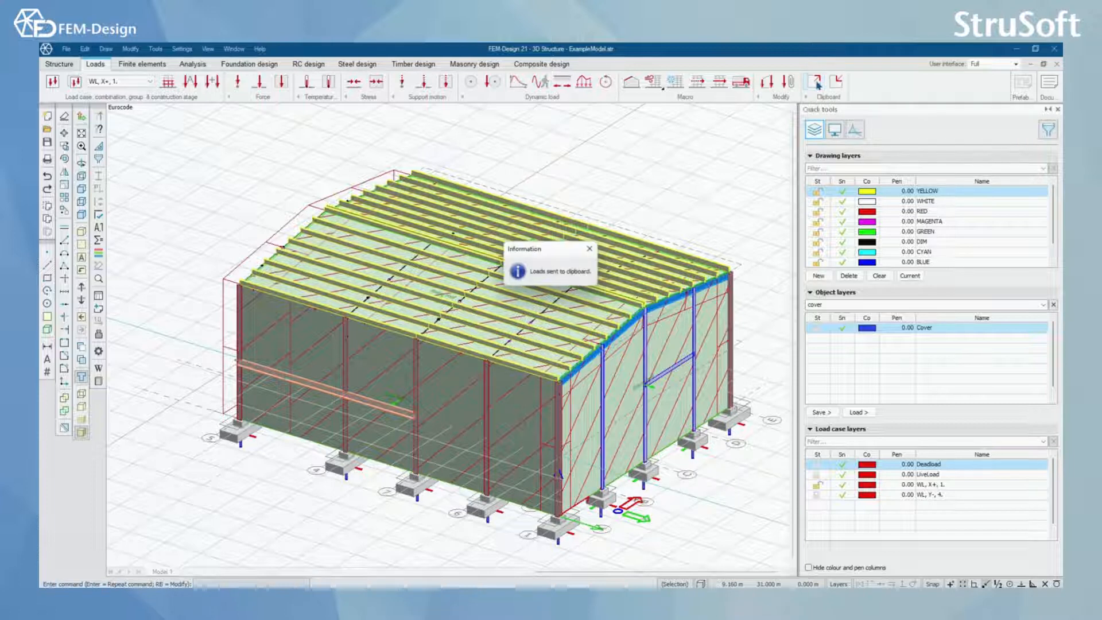
{"action": "left_click", "coordinate": [590, 251]}
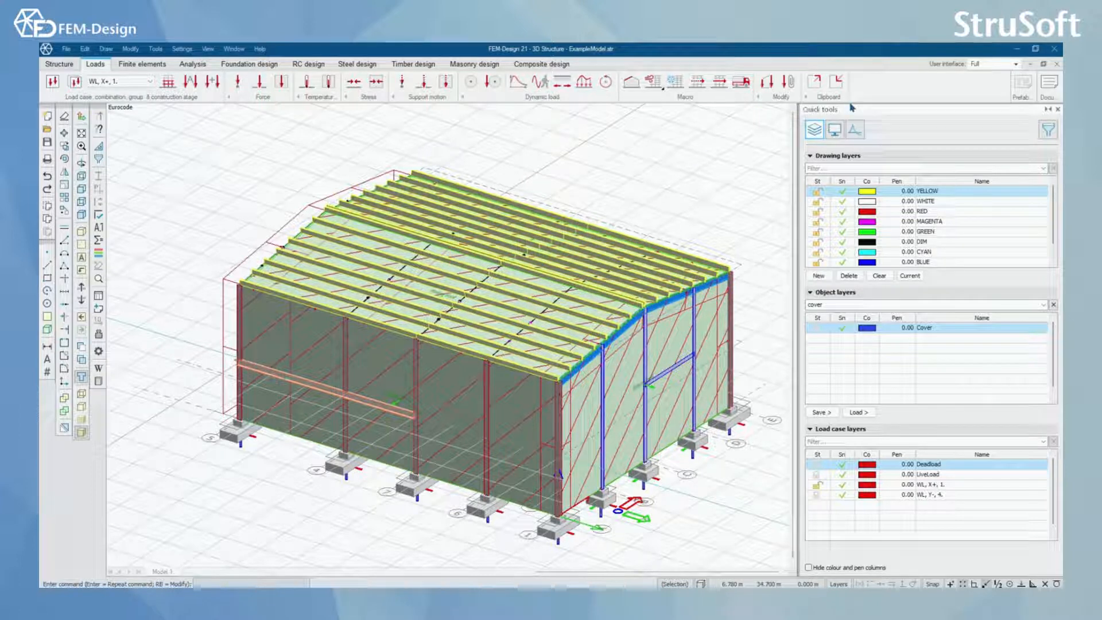
{"action": "left_click", "coordinate": [838, 83]}
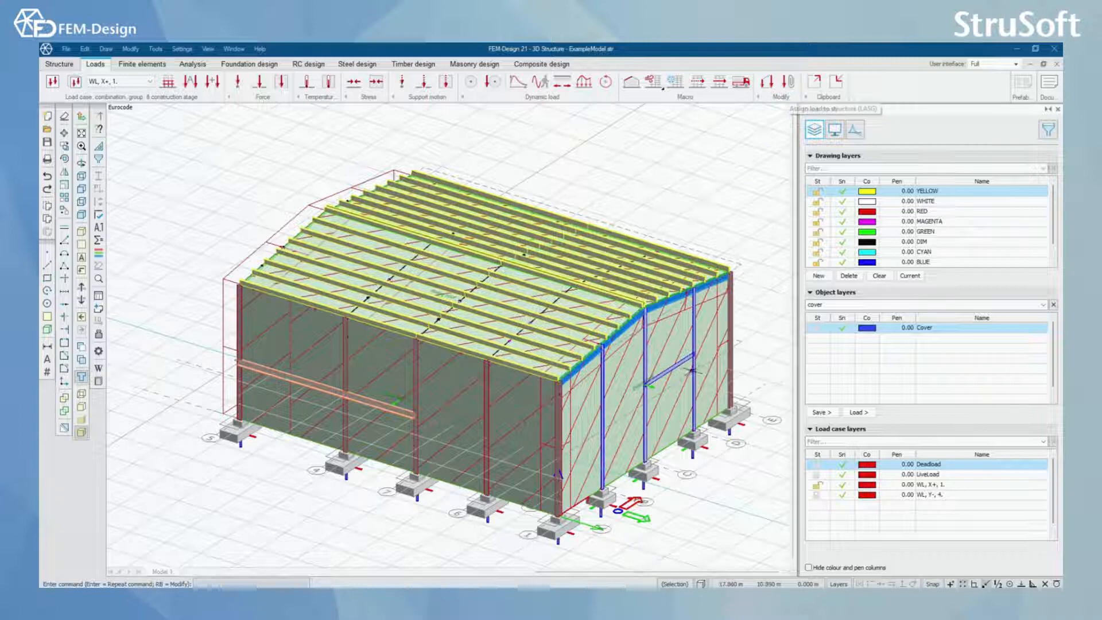
- Examine the loads and covers on the hall's roof and walls from different angles and distances
{"action": "middle_click_drag", "start_coordinate": [682, 391], "coordinate": [629, 379]}
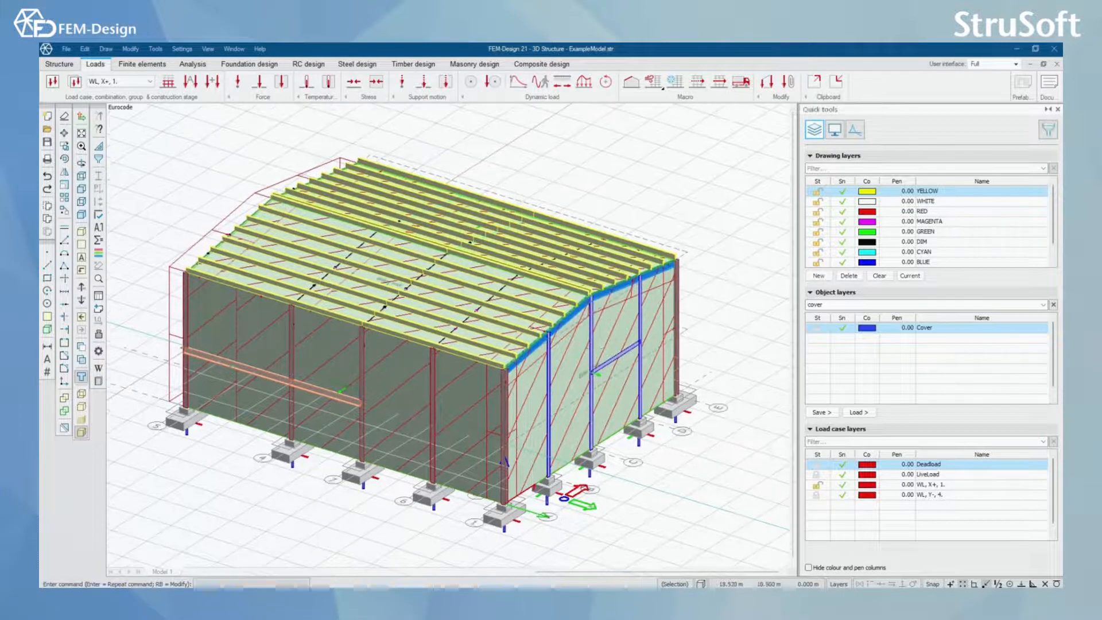
{"action": "scroll", "coordinate": [593, 346], "scroll_direction": "up", "scroll_amount": 5}
{"action": "scroll", "coordinate": [593, 346], "scroll_direction": "down", "scroll_amount": 4}
{"action": "middle_click_drag", "start_coordinate": [592, 346], "coordinate": [561, 390], "text": "alt"}
{"action": "scroll", "coordinate": [562, 390], "scroll_direction": "up", "scroll_amount": 2}
{"action": "scroll", "coordinate": [562, 389], "scroll_direction": "down", "scroll_amount": 3}
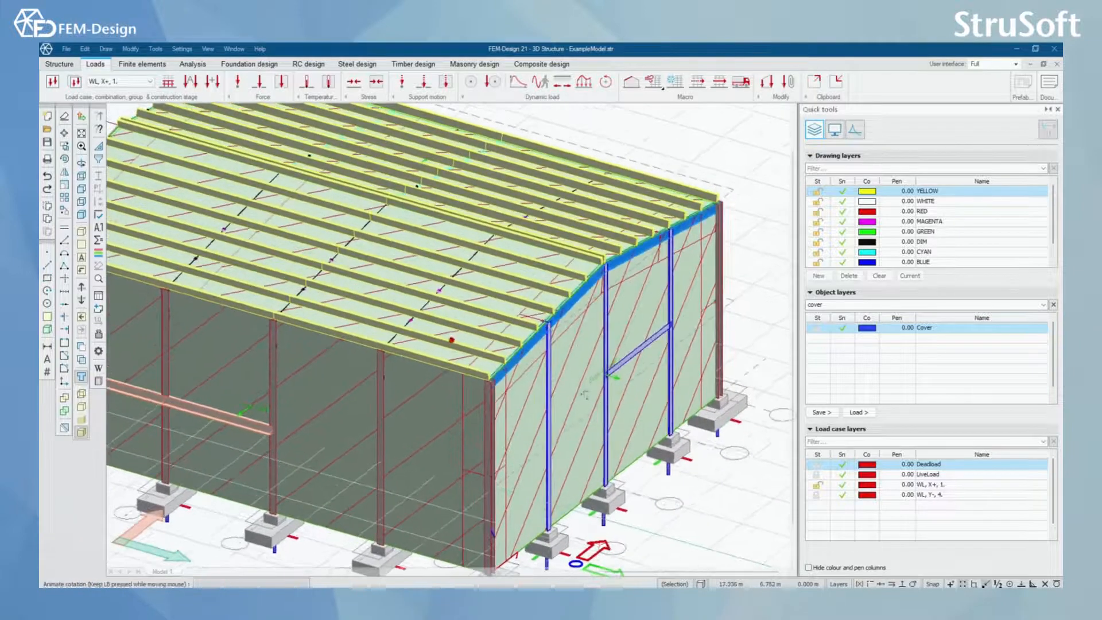
{"action": "scroll", "coordinate": [570, 375], "scroll_direction": "up", "scroll_amount": 3}
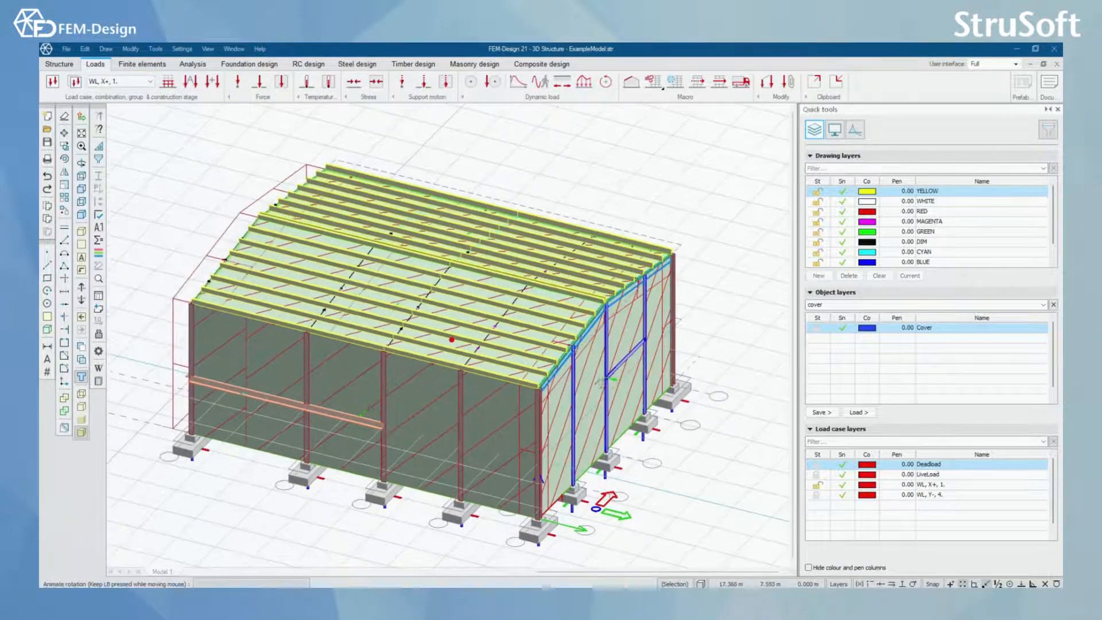
{"action": "scroll", "coordinate": [613, 327], "scroll_direction": "down", "scroll_amount": 5}
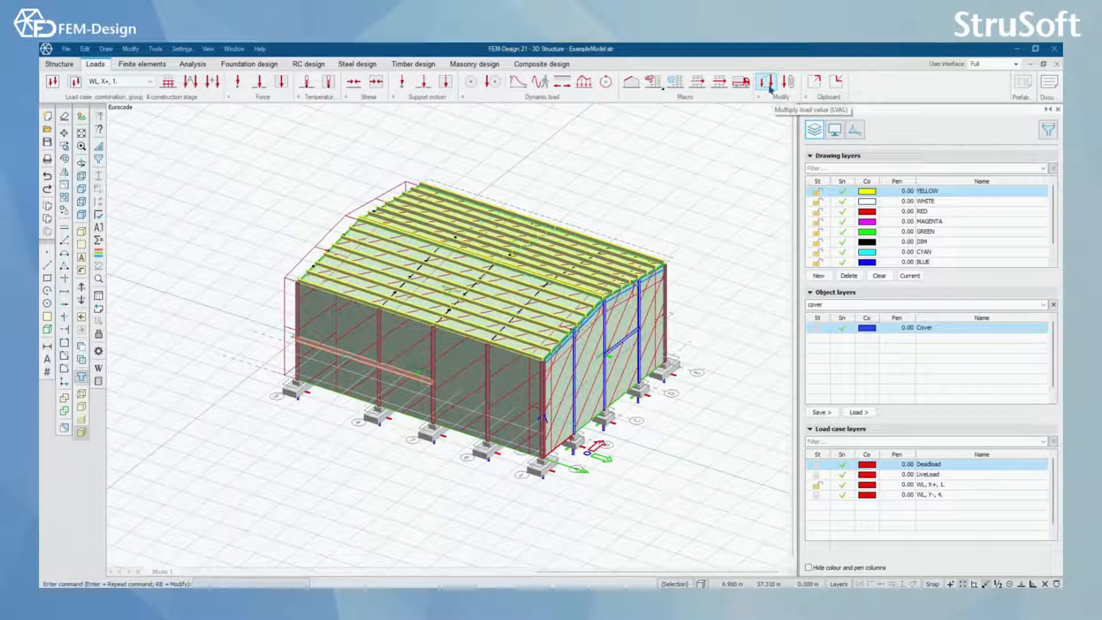
- View the factor setting for multiplying the load values on the hall, and leave it without applying
{"action": "left_click", "coordinate": [770, 89]}
{"action": "left_click", "coordinate": [631, 332]}
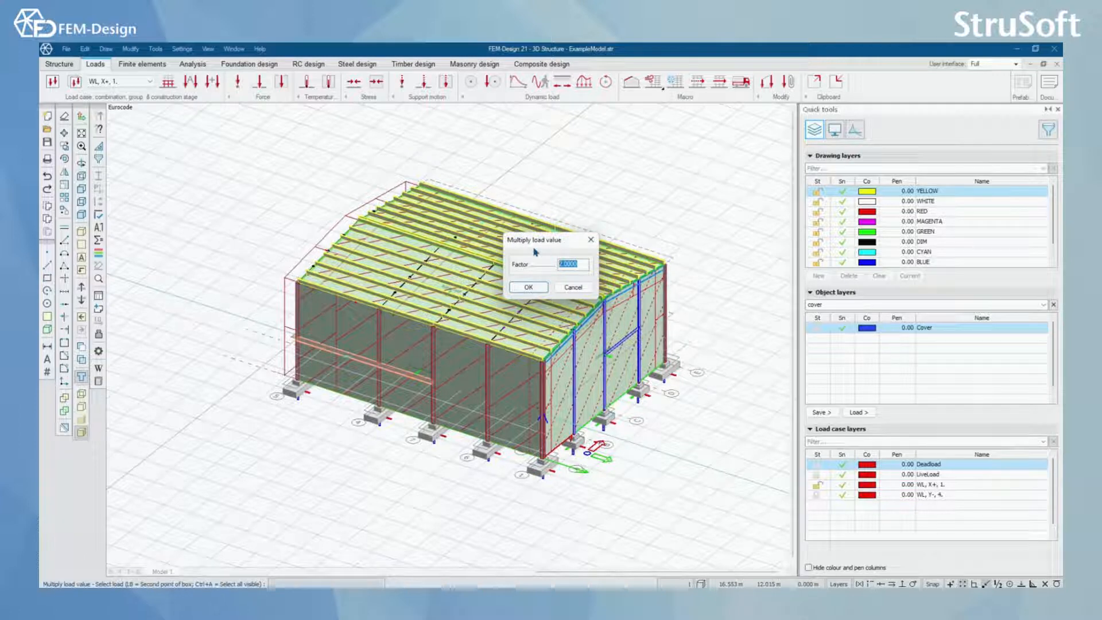
{"action": "left_click", "coordinate": [590, 239]}
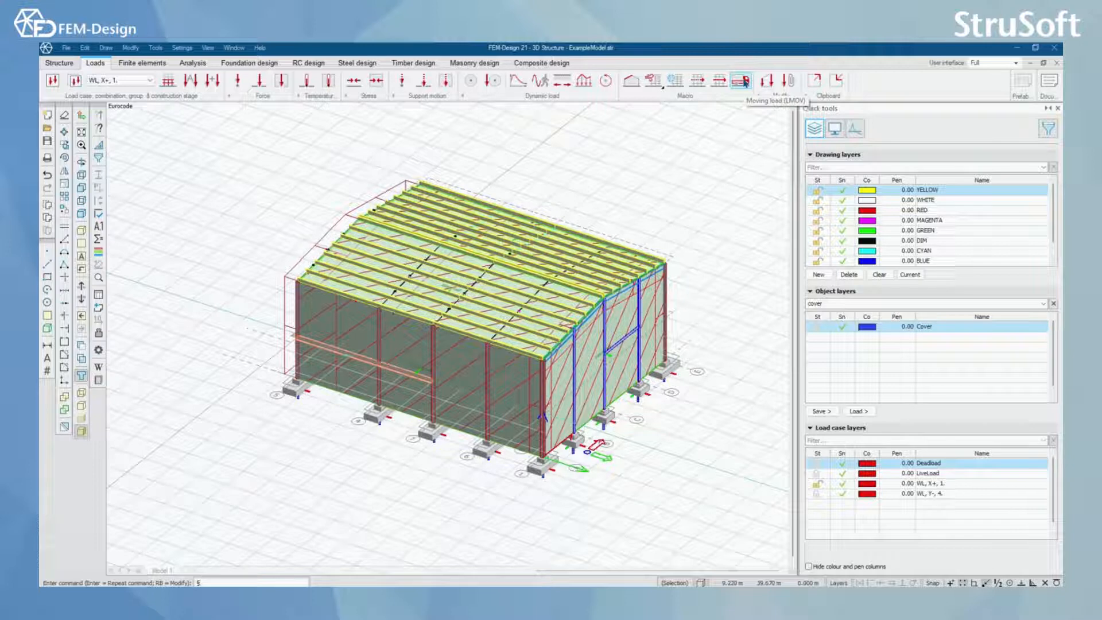
- Review the moving load vehicle library, previewing EC LM1 Lane 1, Lane 2 and Lane 3 (Truck) [Concentrated]
{"action": "left_click", "coordinate": [741, 81]}
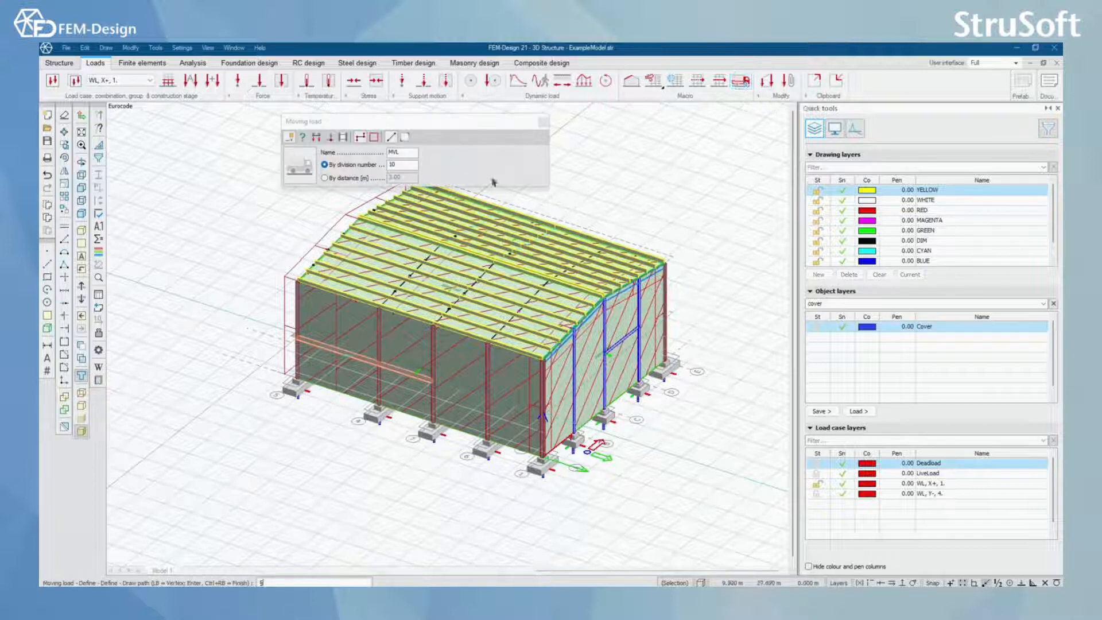
{"action": "left_click", "coordinate": [303, 173]}
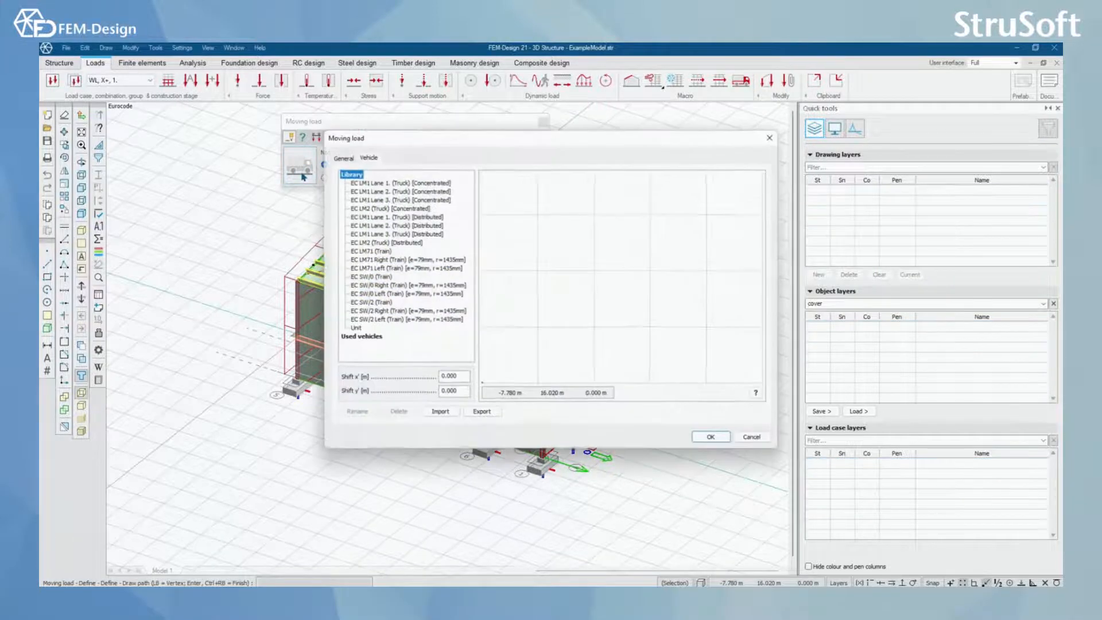
{"action": "left_click", "coordinate": [370, 183]}
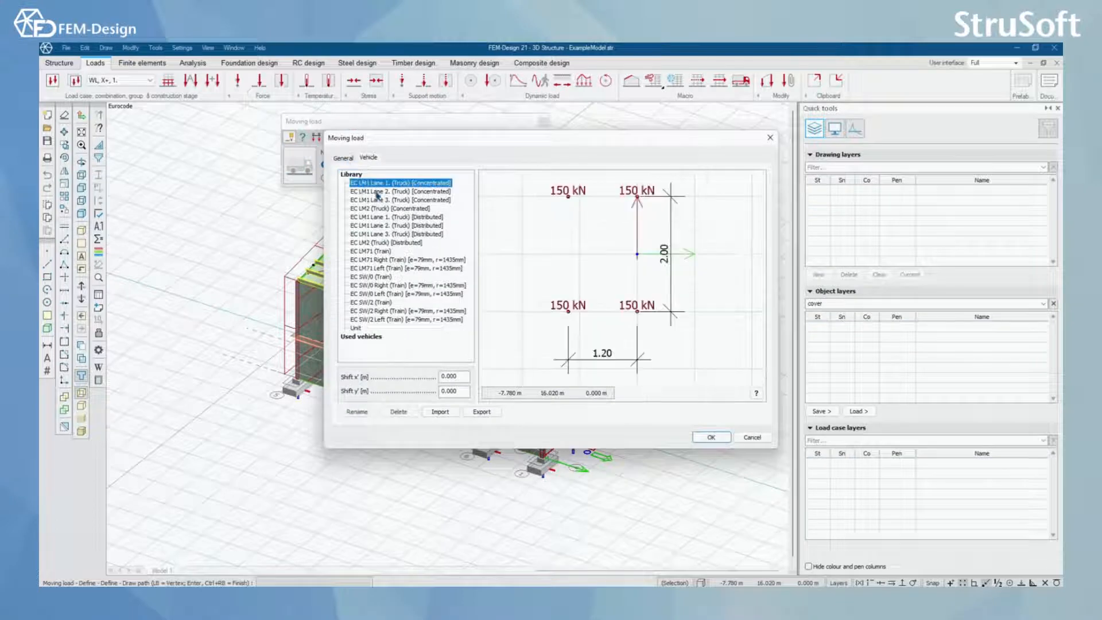
{"action": "left_click", "coordinate": [377, 191]}
{"action": "left_click", "coordinate": [381, 200]}
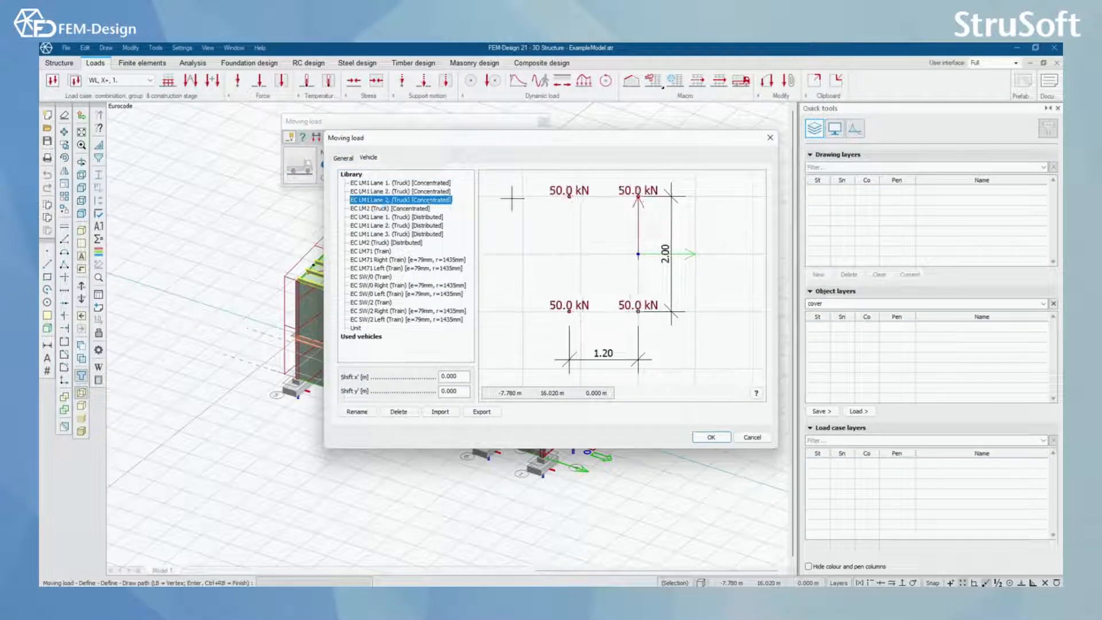
{"action": "left_click", "coordinate": [769, 137]}
{"action": "left_click", "coordinate": [543, 123]}
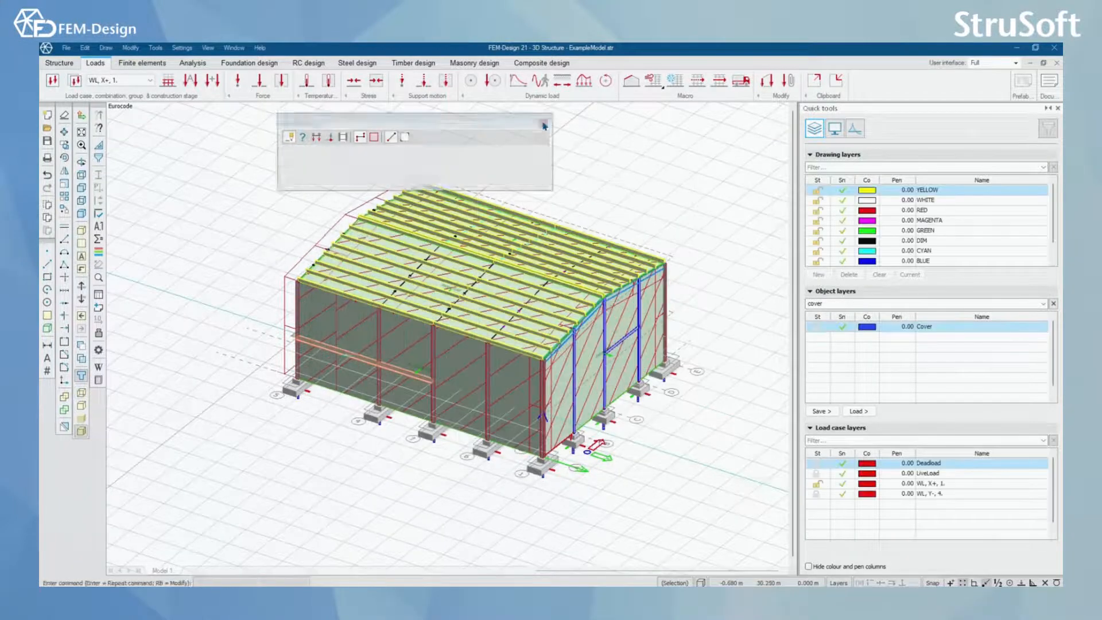
- Review the notional load and deviation load generation settings without generating any loads
{"action": "left_click", "coordinate": [718, 82]}
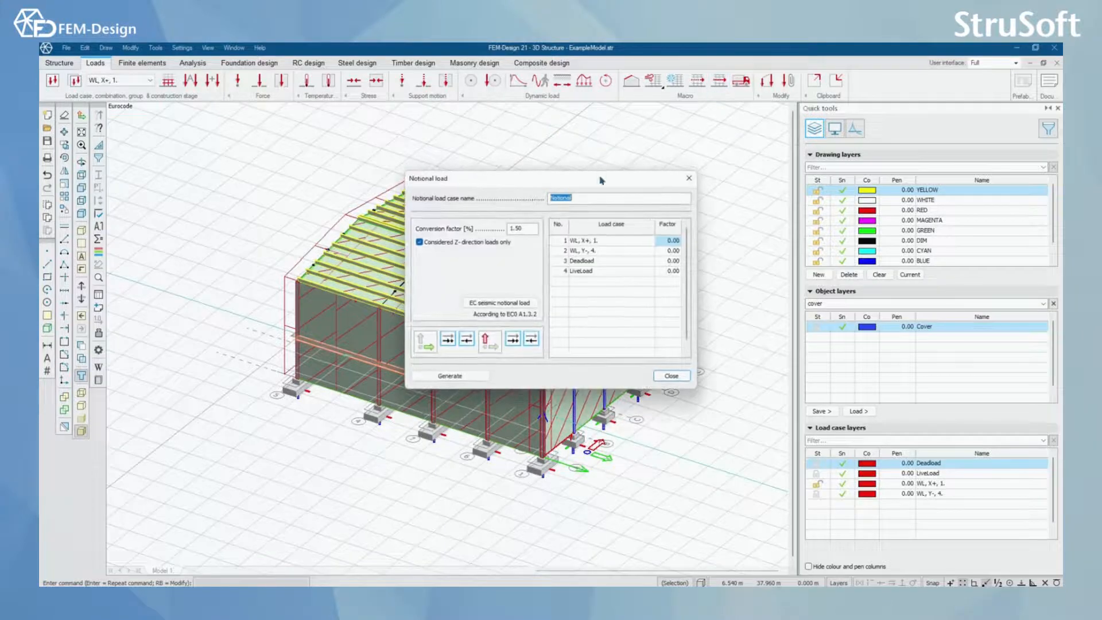
{"action": "left_click_drag", "start_coordinate": [600, 171], "coordinate": [577, 144]}
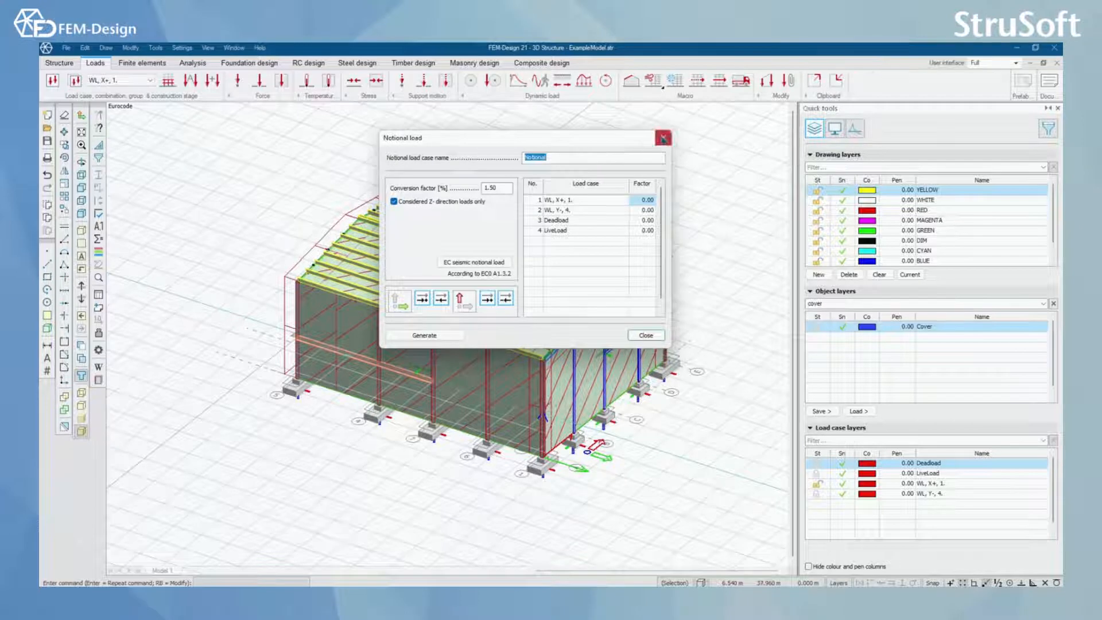
{"action": "left_click", "coordinate": [667, 148]}
{"action": "left_click", "coordinate": [701, 85]}
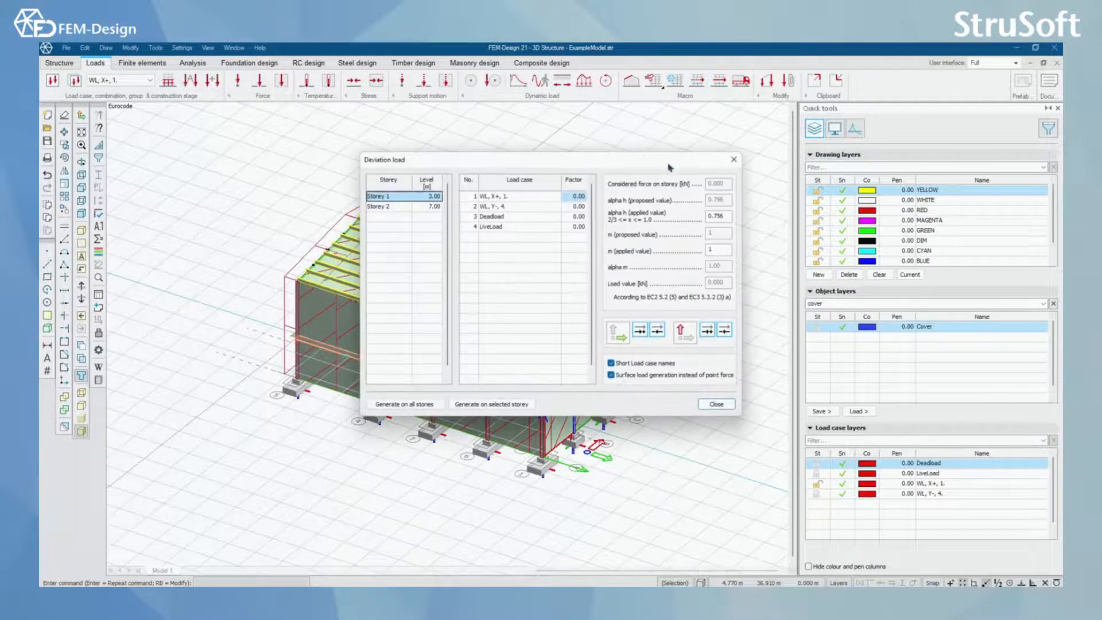
{"action": "left_click", "coordinate": [730, 161]}
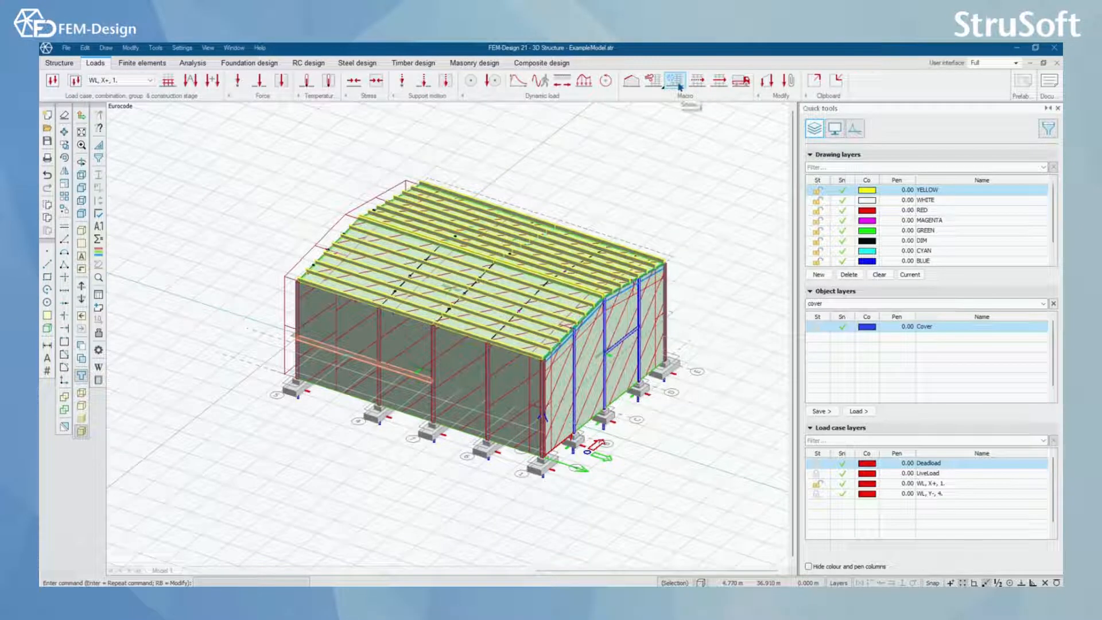
- Look over the Climate load panel tool and examine the load panels on the hall's walls and roof
{"action": "left_click", "coordinate": [653, 81]}
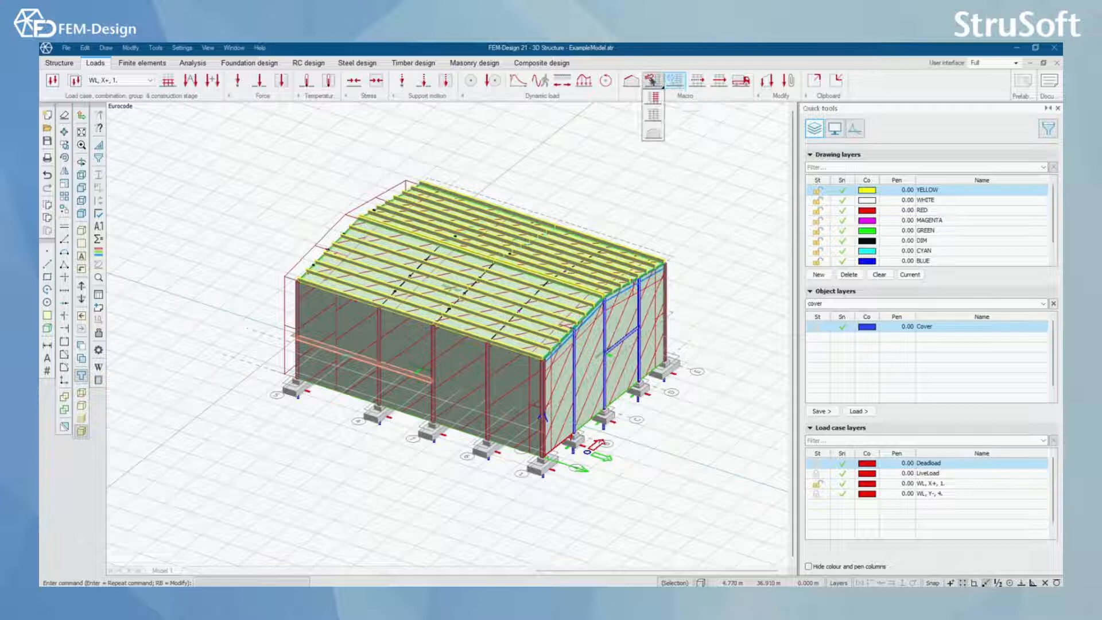
{"action": "left_click", "coordinate": [632, 82]}
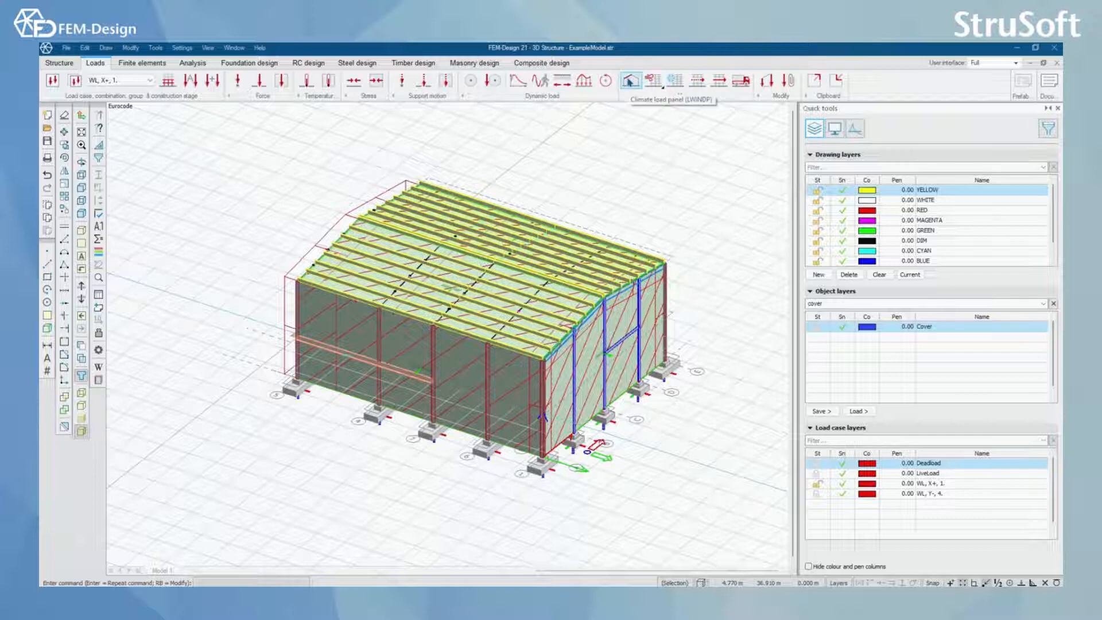
{"action": "left_click", "coordinate": [629, 82]}
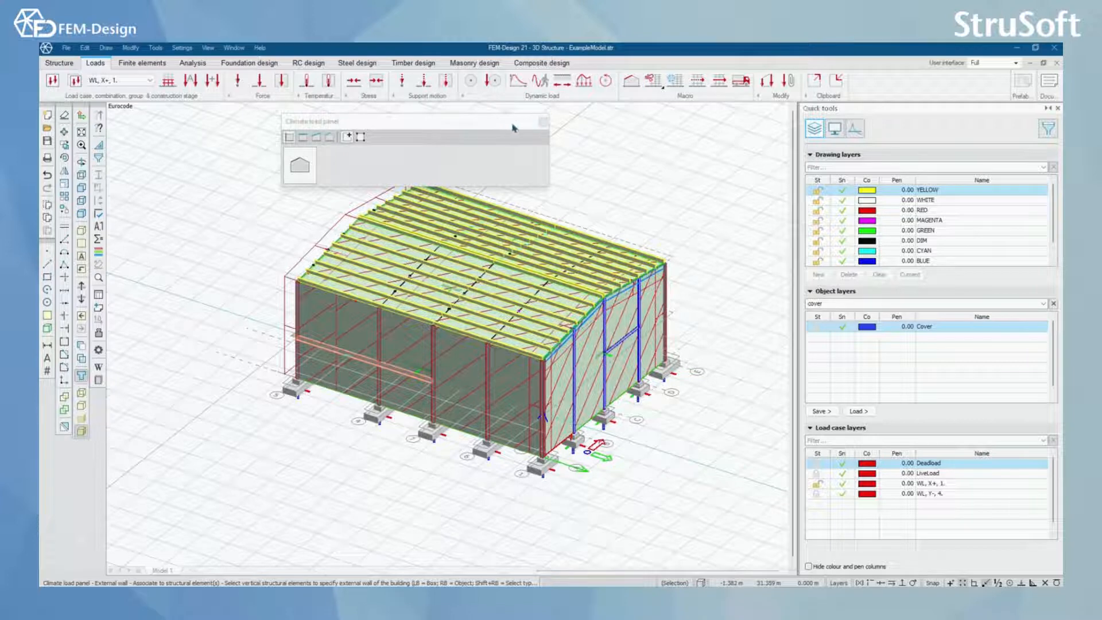
{"action": "left_click_drag", "start_coordinate": [478, 128], "coordinate": [328, 118]}
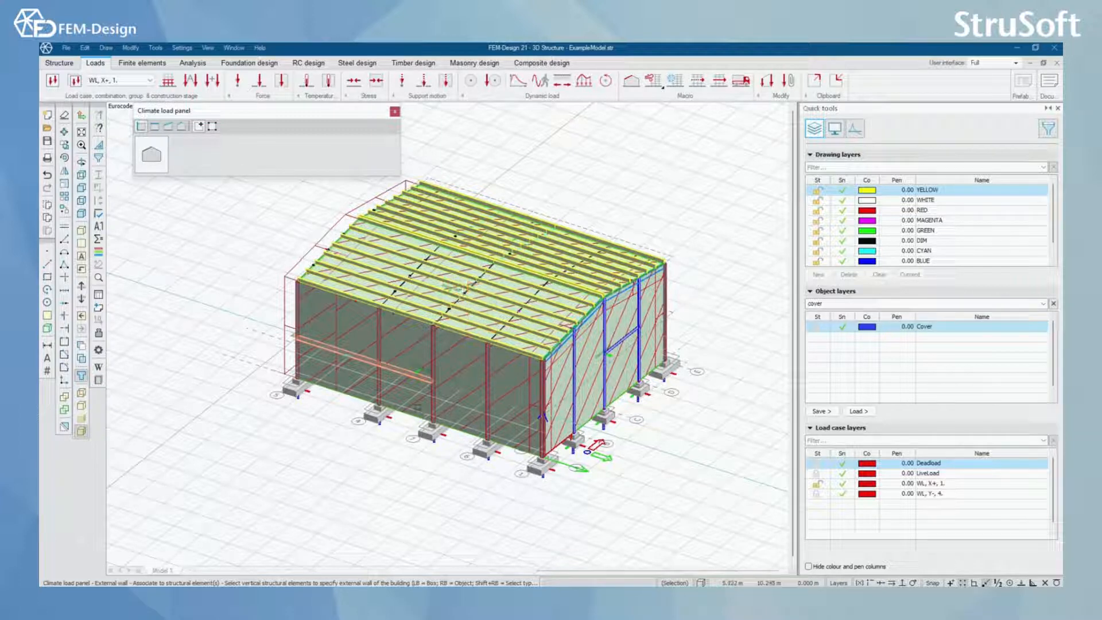
{"action": "scroll", "coordinate": [422, 408], "scroll_direction": "up", "scroll_amount": 5}
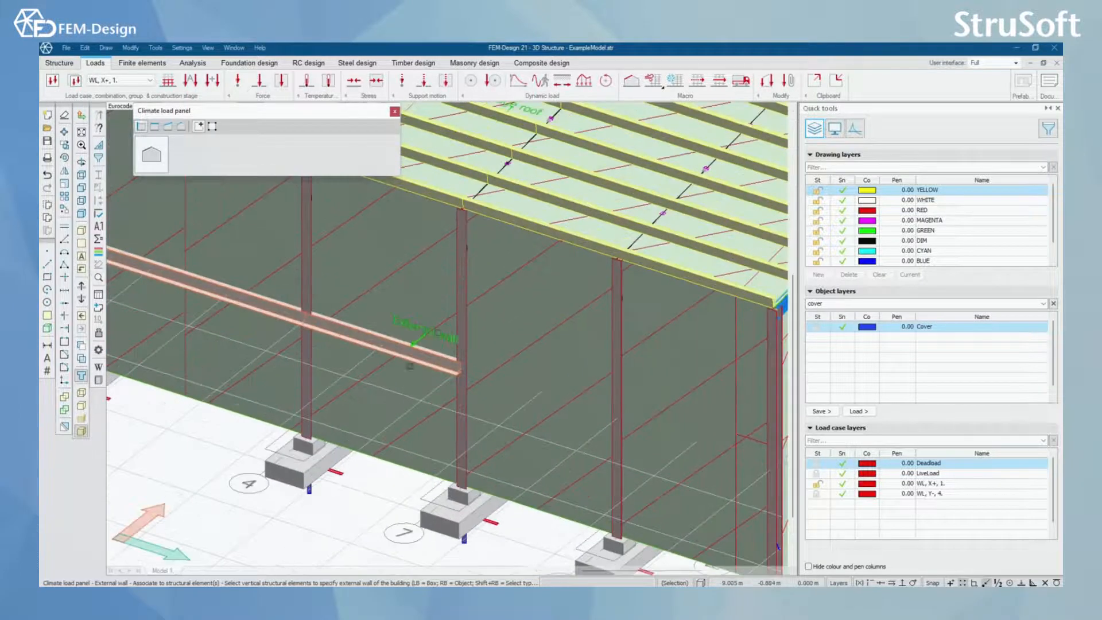
{"action": "scroll", "coordinate": [410, 366], "scroll_direction": "down", "scroll_amount": 8}
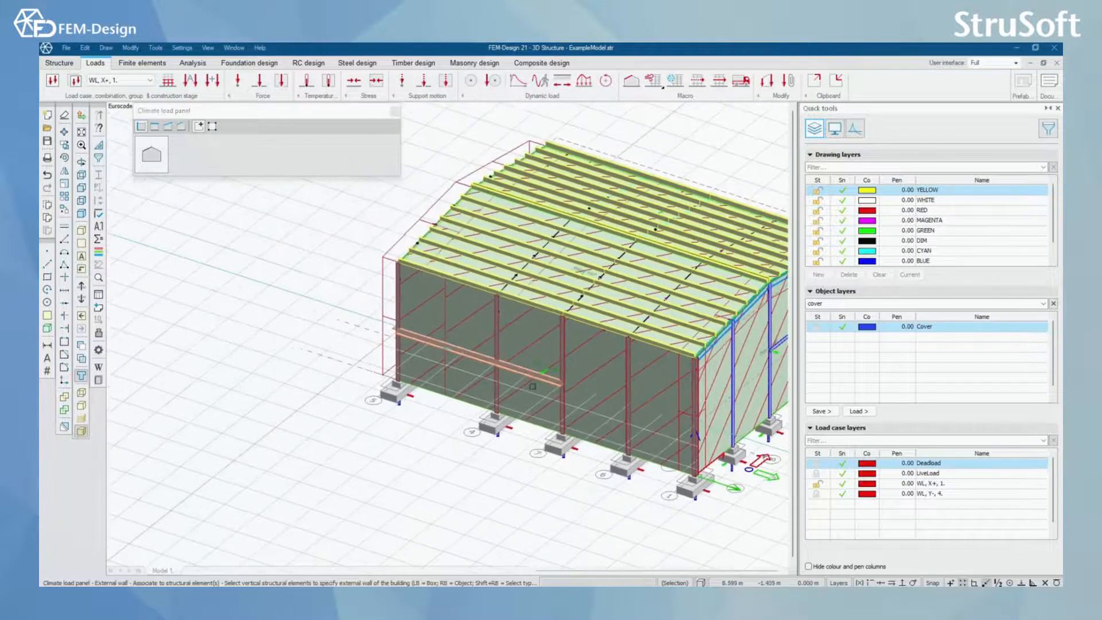
{"action": "scroll", "coordinate": [532, 386], "scroll_direction": "up", "scroll_amount": 3}
{"action": "scroll", "coordinate": [590, 423], "scroll_direction": "down", "scroll_amount": 6}
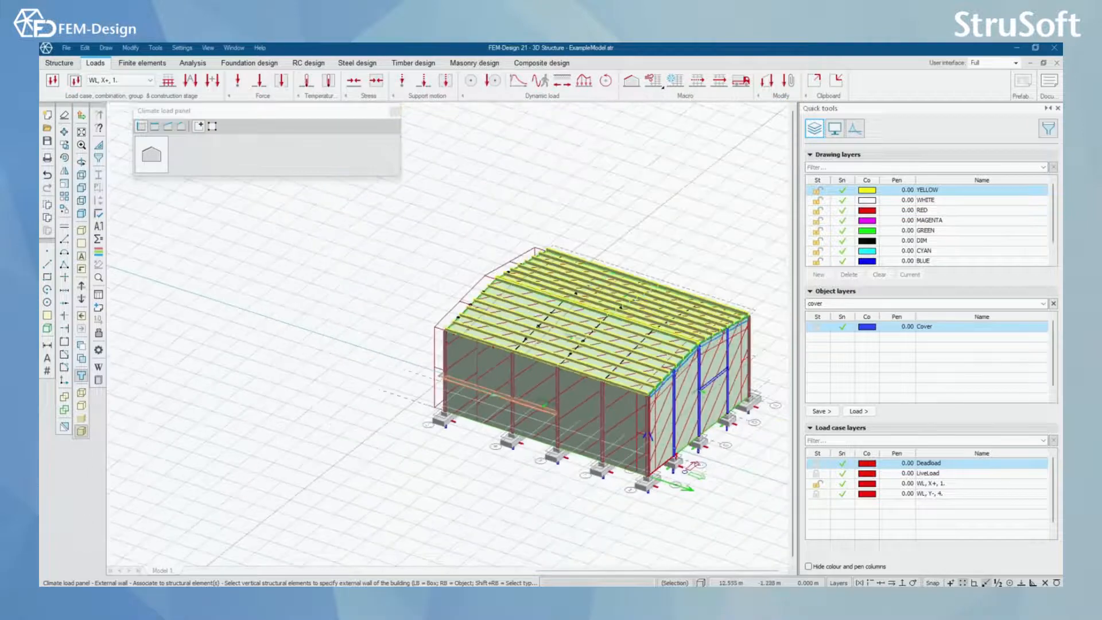
{"action": "scroll", "coordinate": [651, 425], "scroll_direction": "up", "scroll_amount": 3}
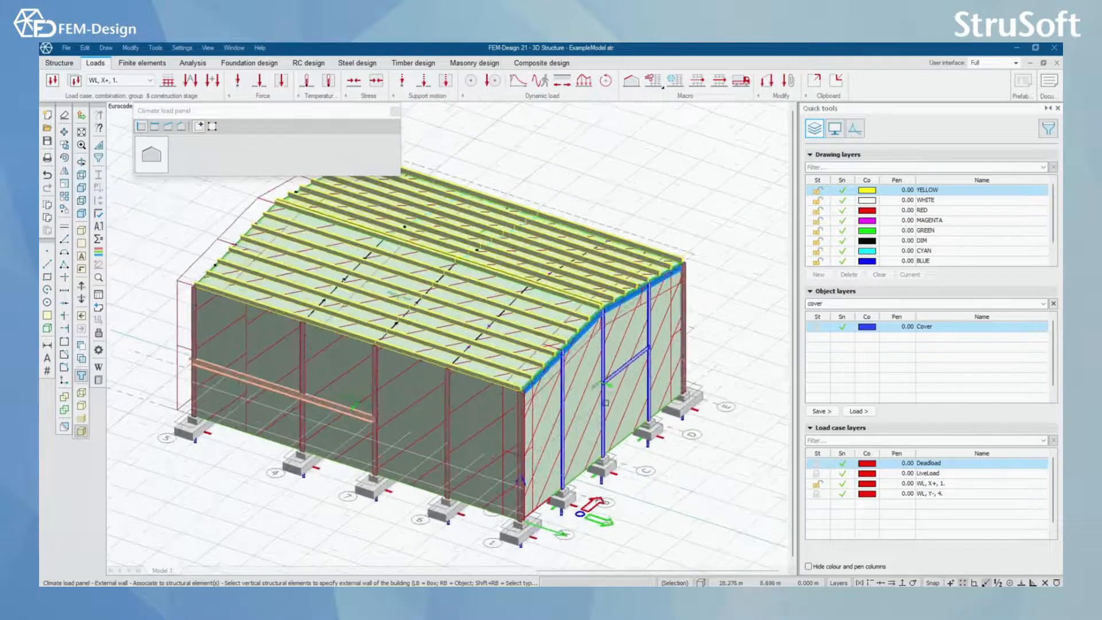
{"action": "left_click", "coordinate": [394, 111]}
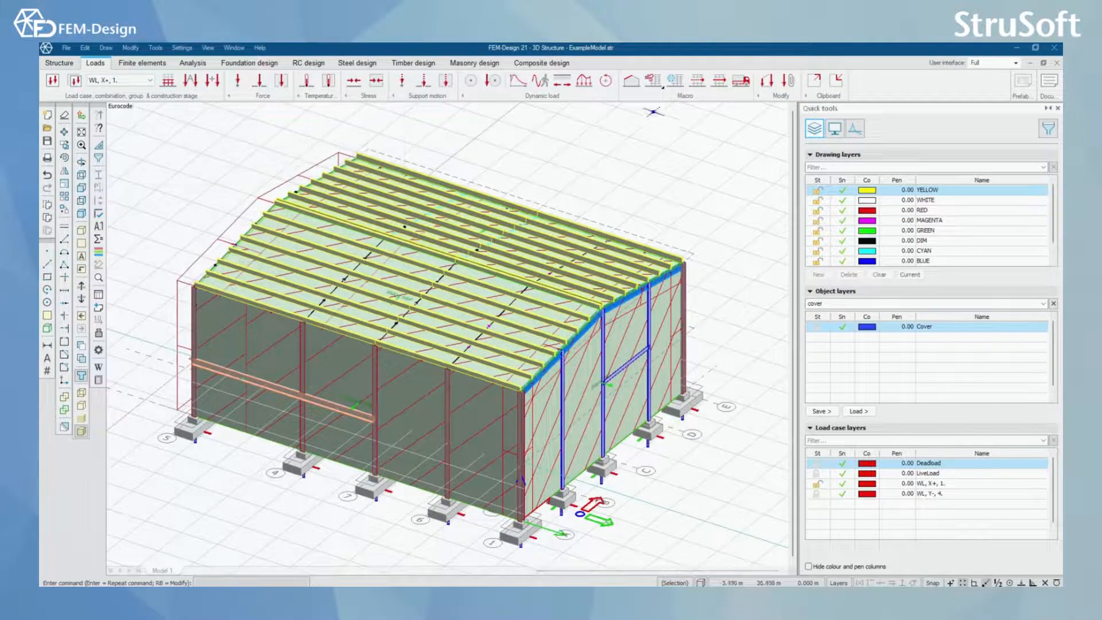
{"action": "left_click", "coordinate": [652, 80]}
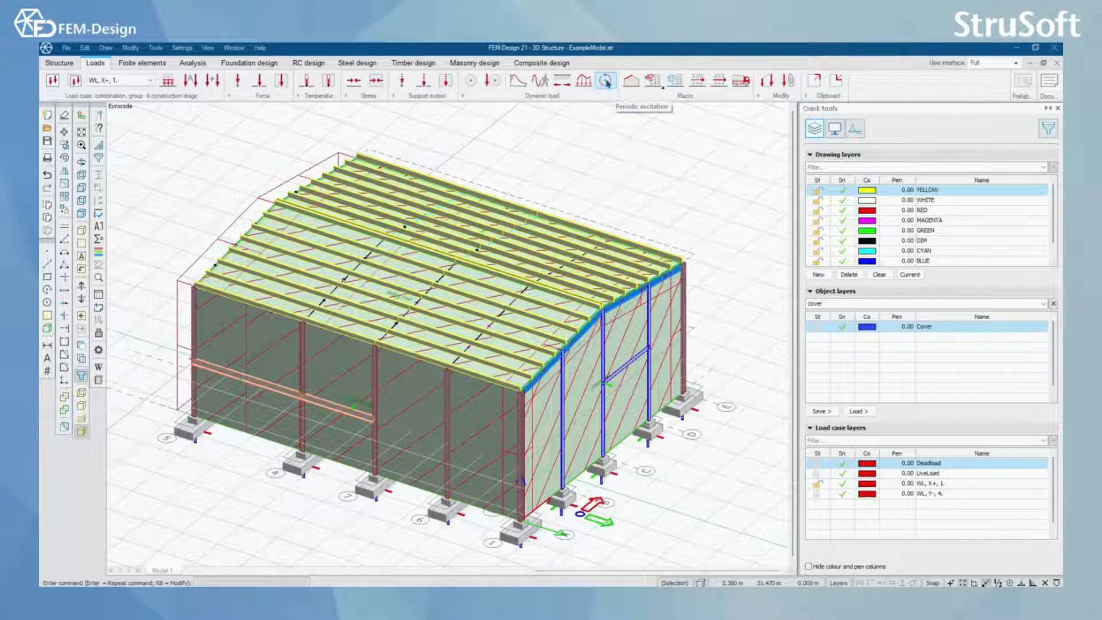
{"action": "left_click", "coordinate": [606, 82]}
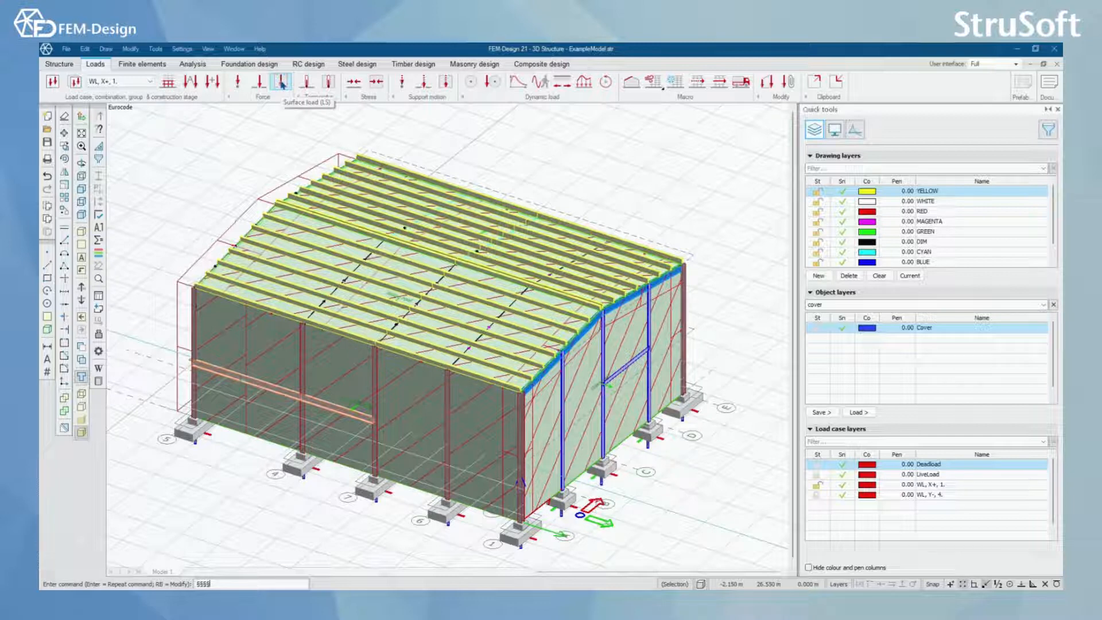
- Review the surface load settings, including the load intensity and load case choice, and leave them without placing a load
{"action": "left_click", "coordinate": [281, 83]}
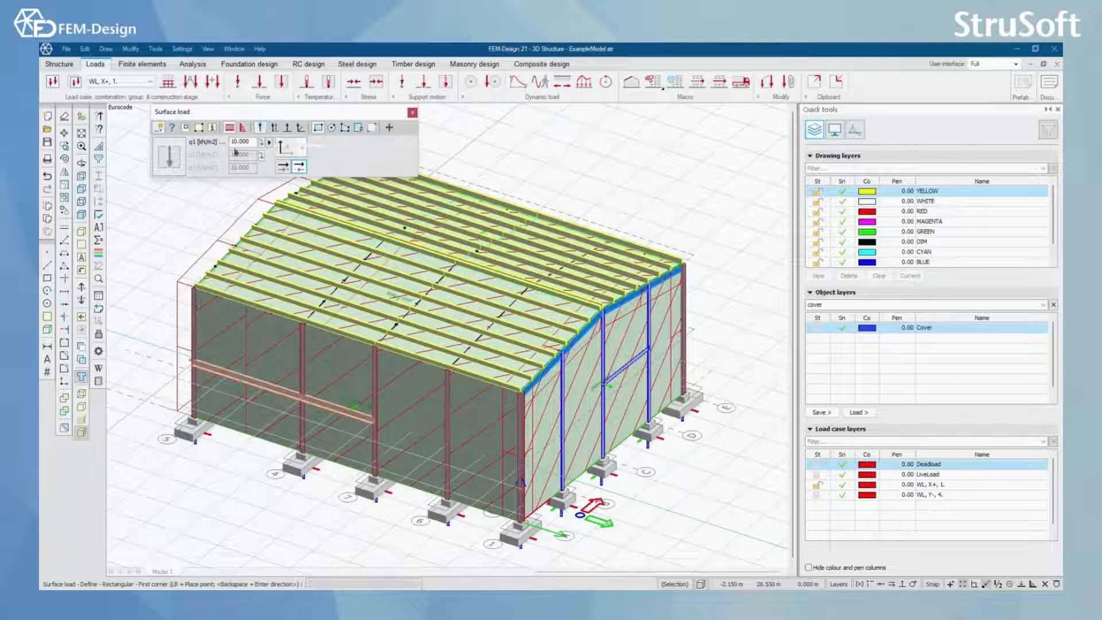
{"action": "left_click", "coordinate": [168, 164]}
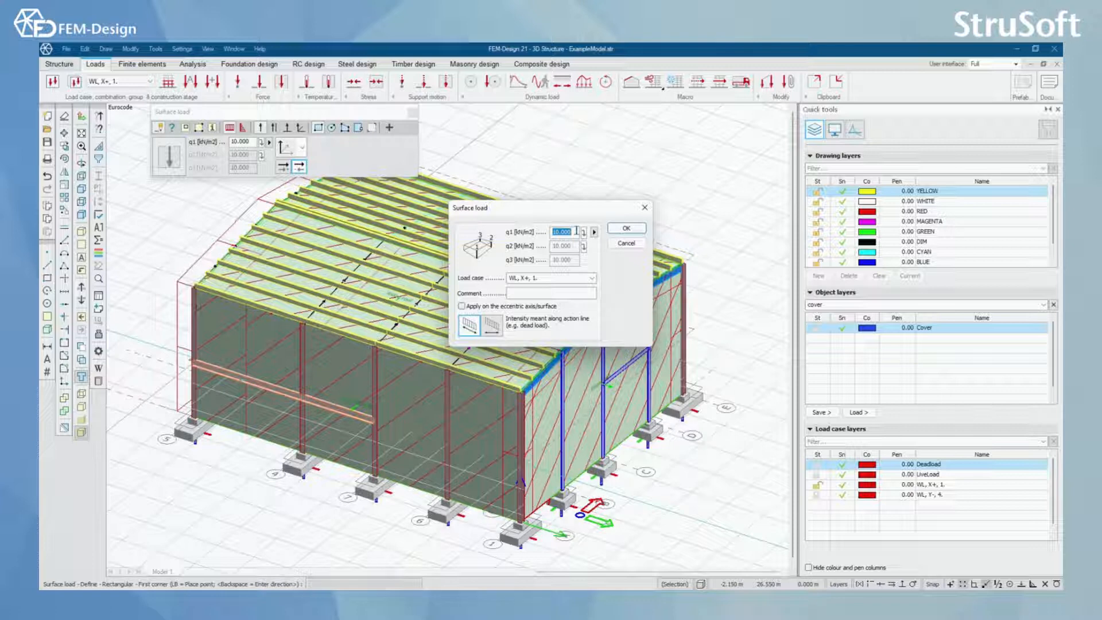
{"action": "left_click", "coordinate": [591, 277]}
{"action": "left_click", "coordinate": [593, 278]}
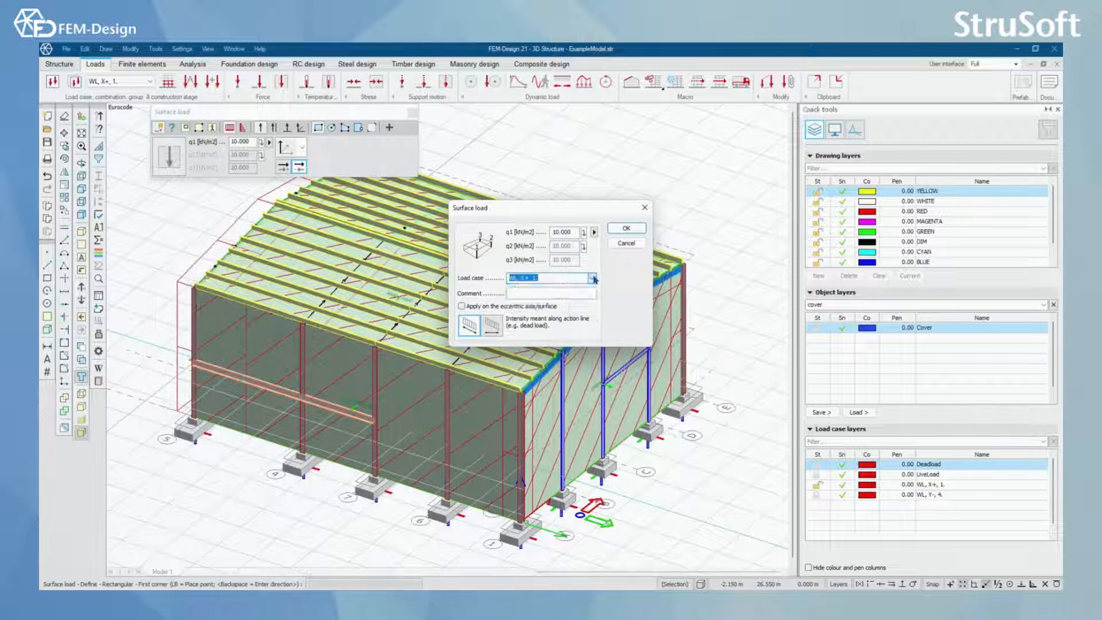
{"action": "left_click", "coordinate": [645, 207]}
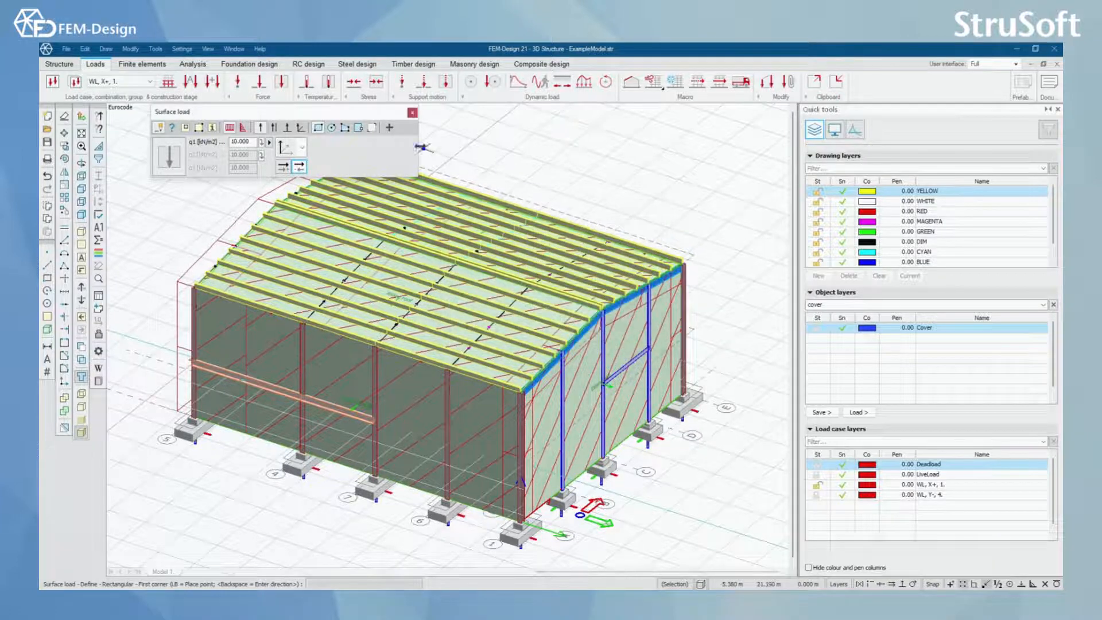
{"action": "left_click", "coordinate": [412, 114]}
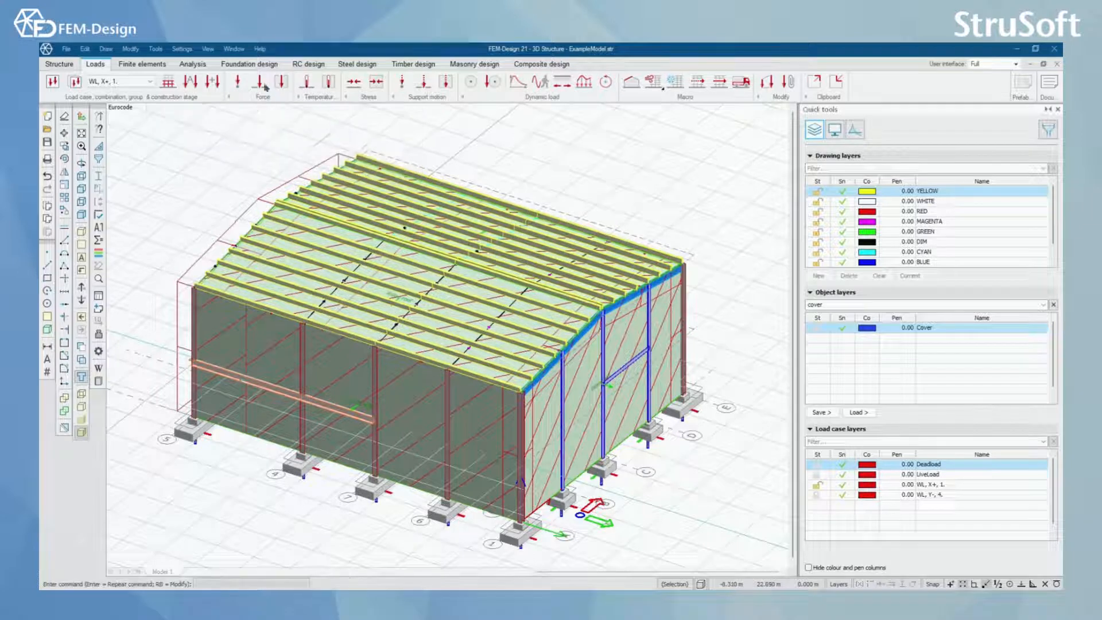
- Review the line load direction options and the line distributed force settings without defining a load
{"action": "left_click", "coordinate": [259, 82]}
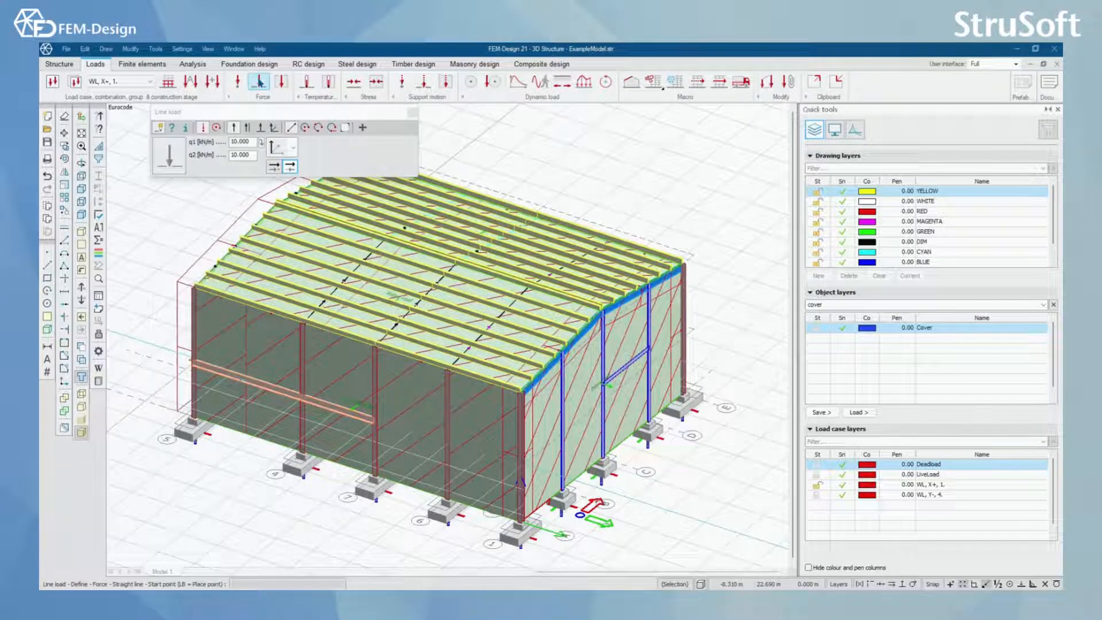
{"action": "left_click", "coordinate": [294, 150]}
{"action": "left_click", "coordinate": [294, 150]}
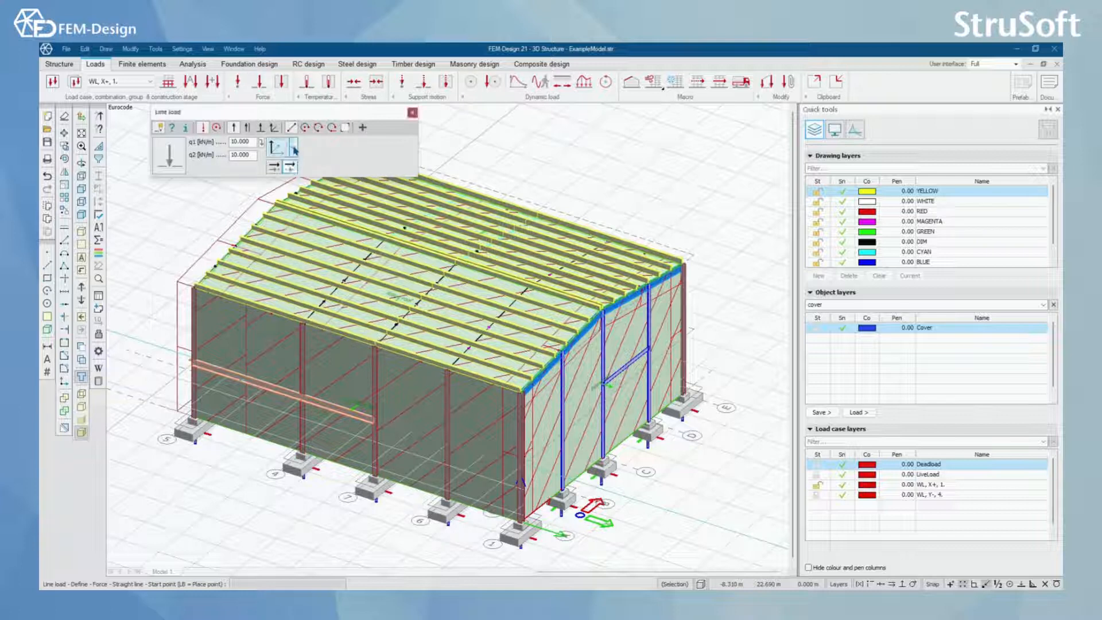
{"action": "left_click", "coordinate": [169, 156]}
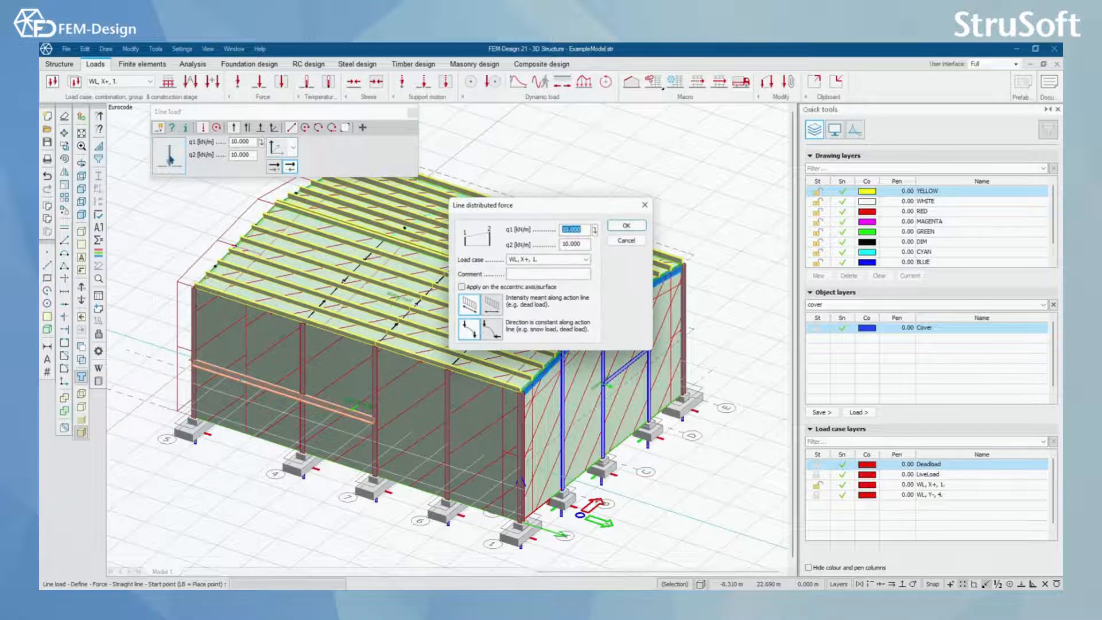
{"action": "left_click", "coordinate": [644, 205]}
{"action": "left_click", "coordinate": [415, 113]}
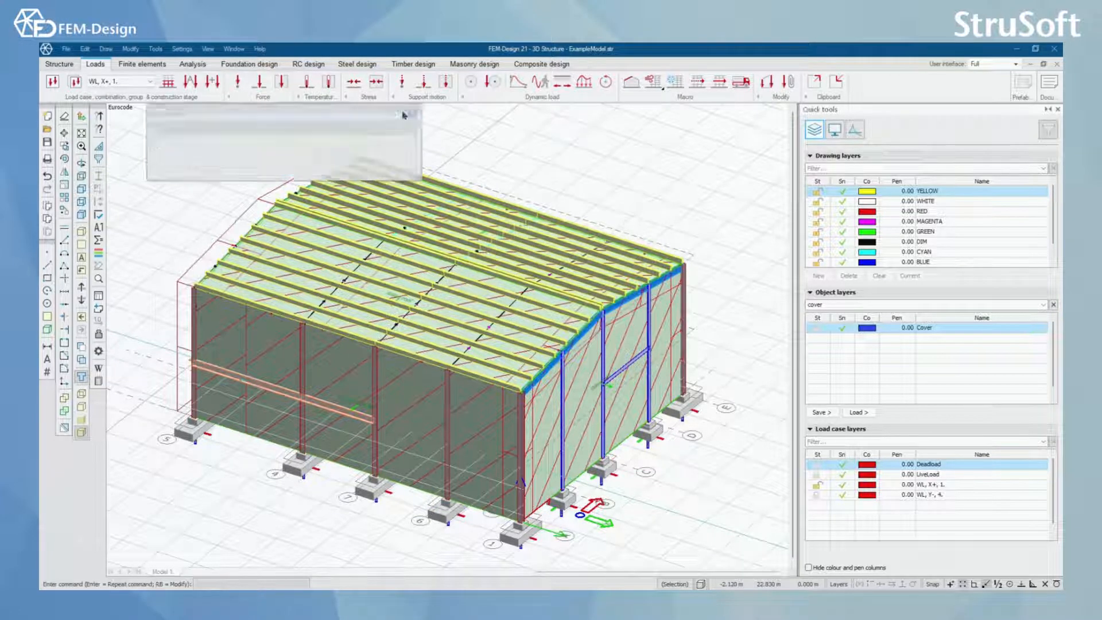
- Review the point load settings for force and load case, and leave the tool without placing a load
{"action": "left_click", "coordinate": [235, 82]}
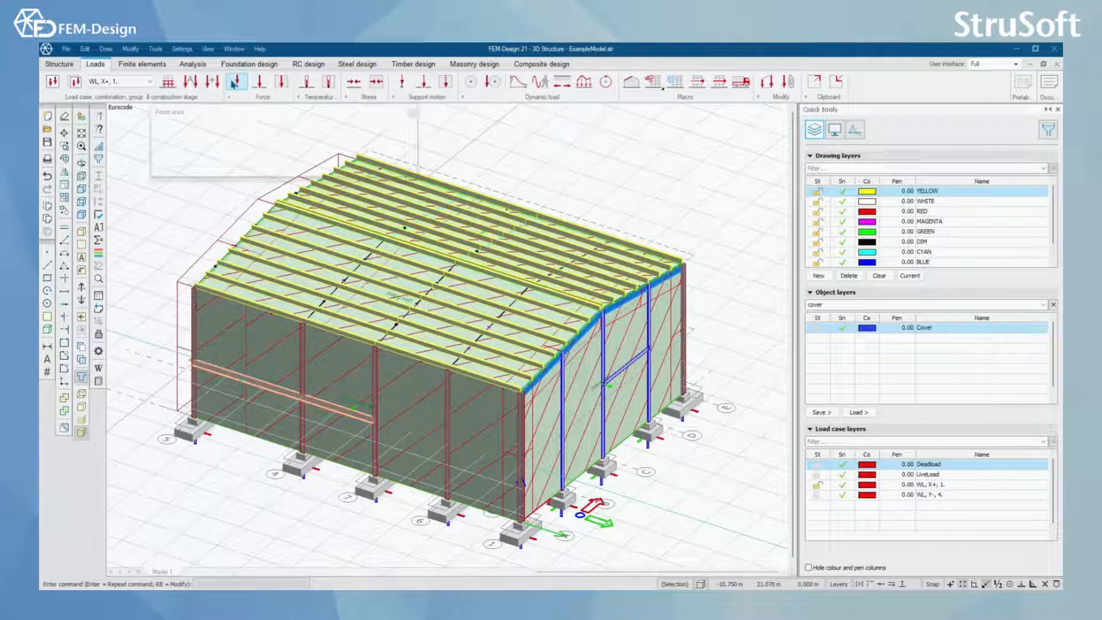
{"action": "left_click", "coordinate": [180, 158]}
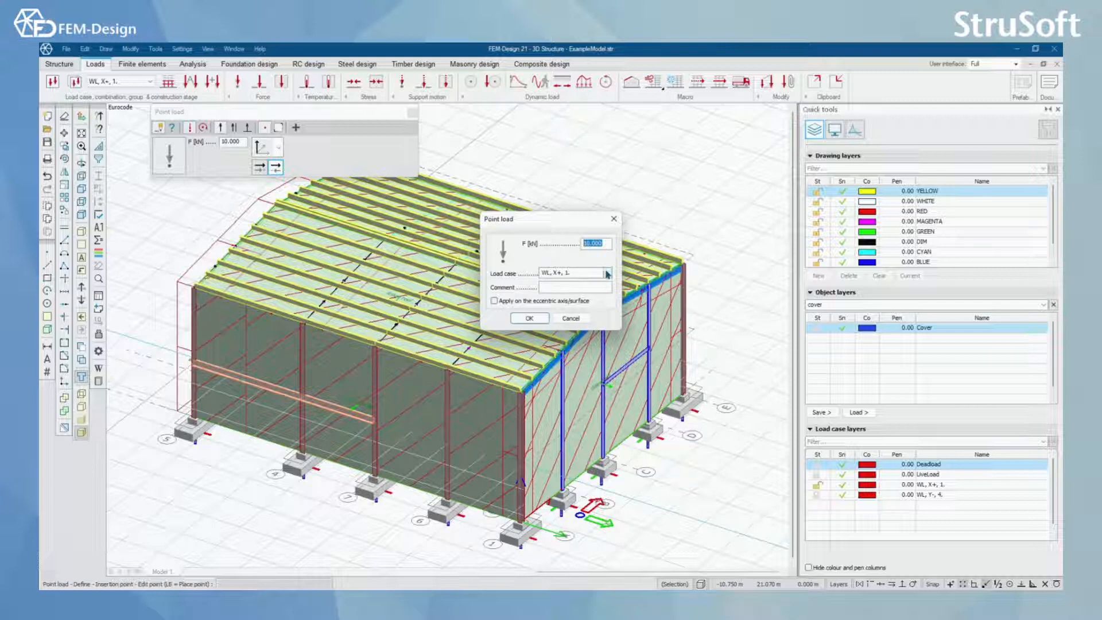
{"action": "left_click", "coordinate": [614, 218]}
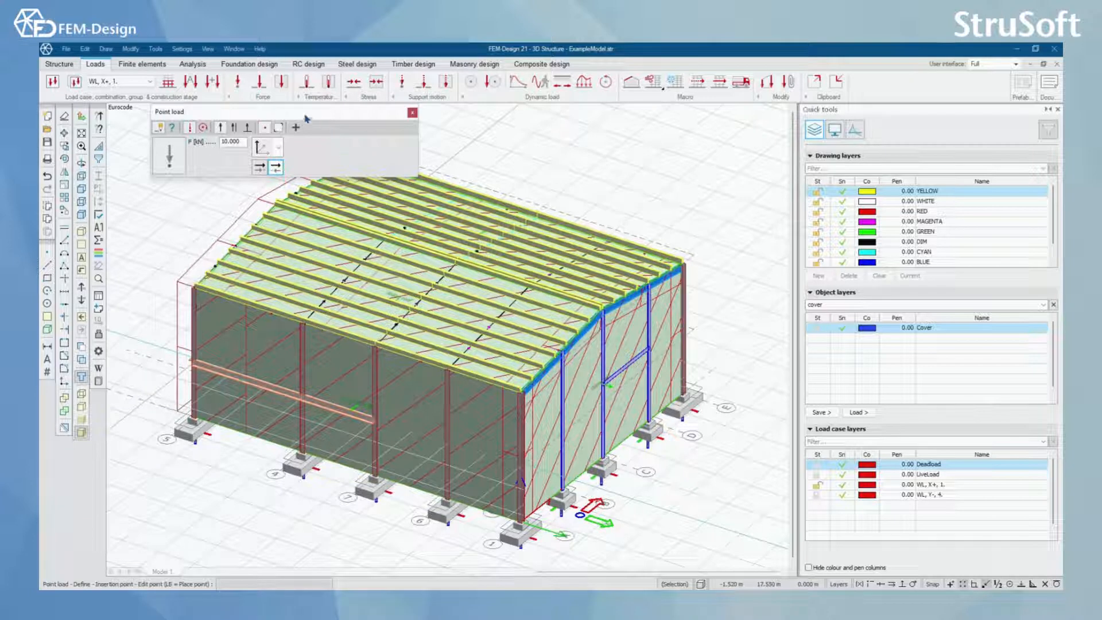
{"action": "left_click_drag", "start_coordinate": [306, 117], "coordinate": [325, 128]}
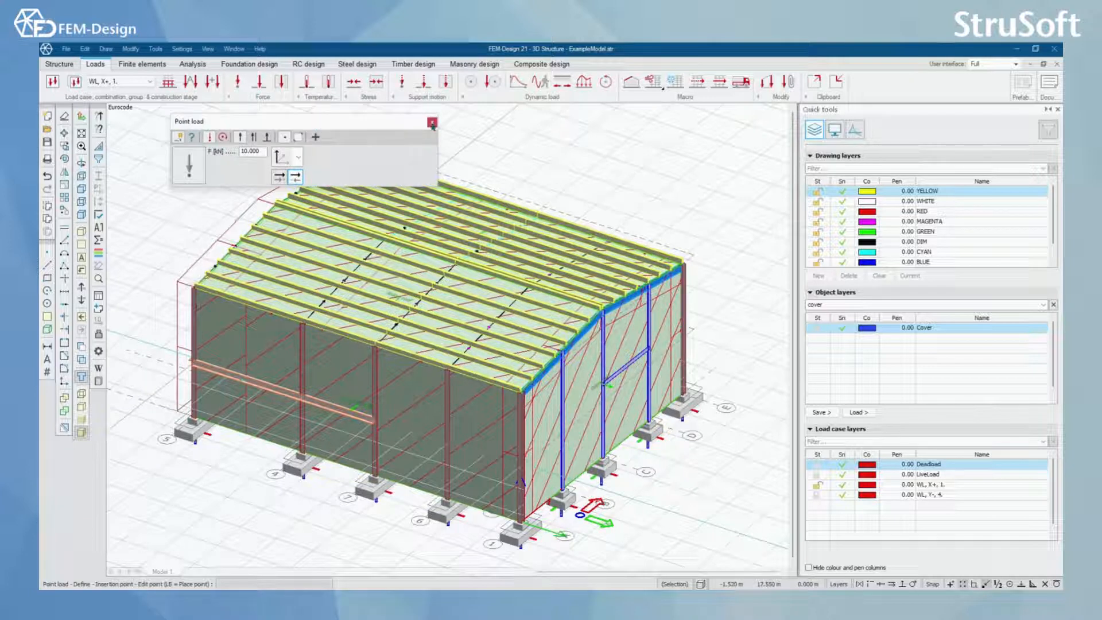
{"action": "left_click", "coordinate": [432, 122]}
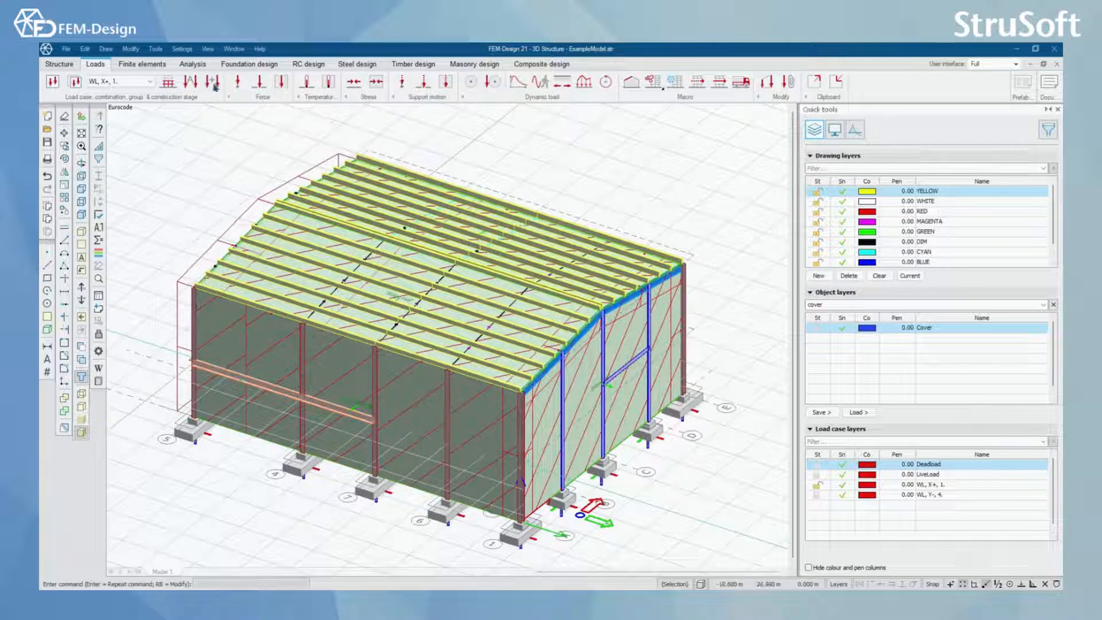
- Look over the load combinations list and the options for generating combinations from load groups, without generating any
{"action": "type", "text": "s"}
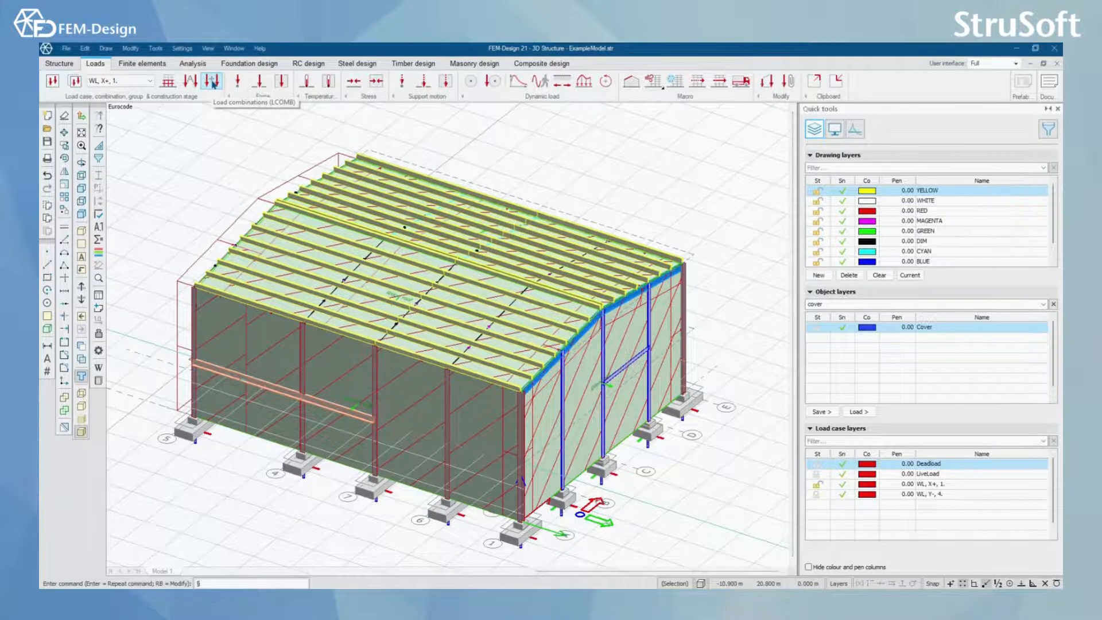
{"action": "left_click", "coordinate": [213, 84]}
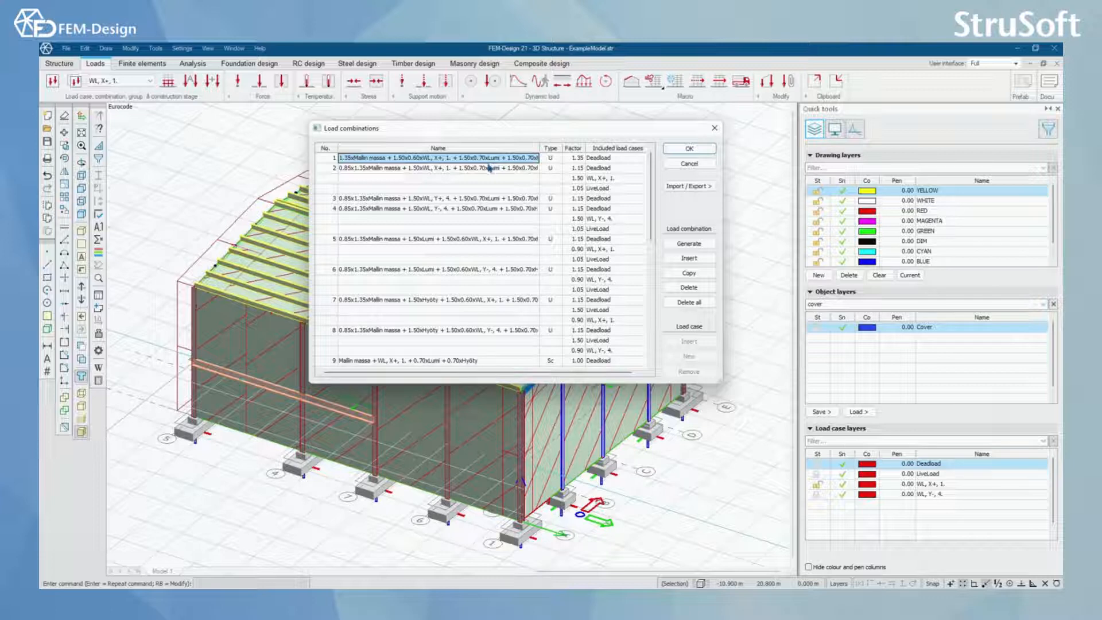
{"action": "left_click", "coordinate": [695, 245]}
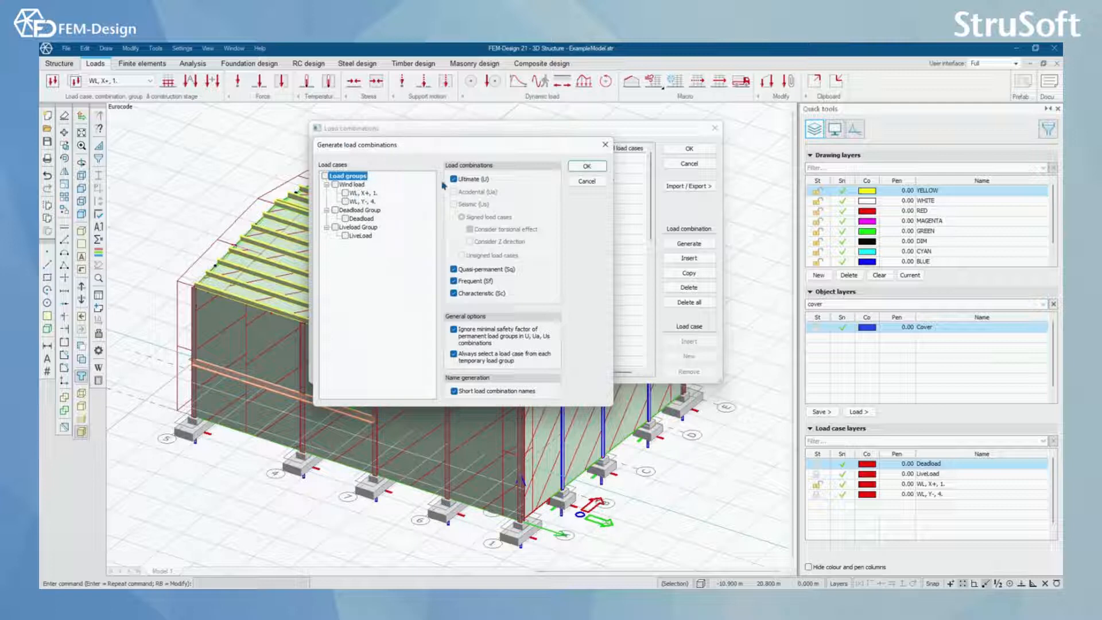
{"action": "left_click_drag", "start_coordinate": [499, 151], "coordinate": [517, 150]}
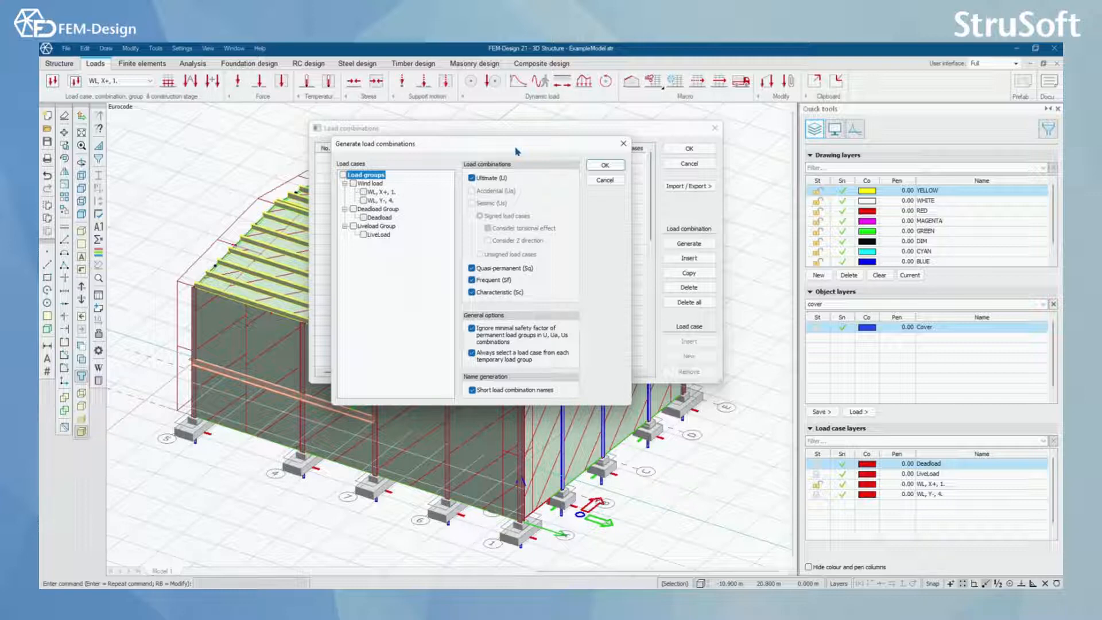
{"action": "left_click", "coordinate": [623, 145]}
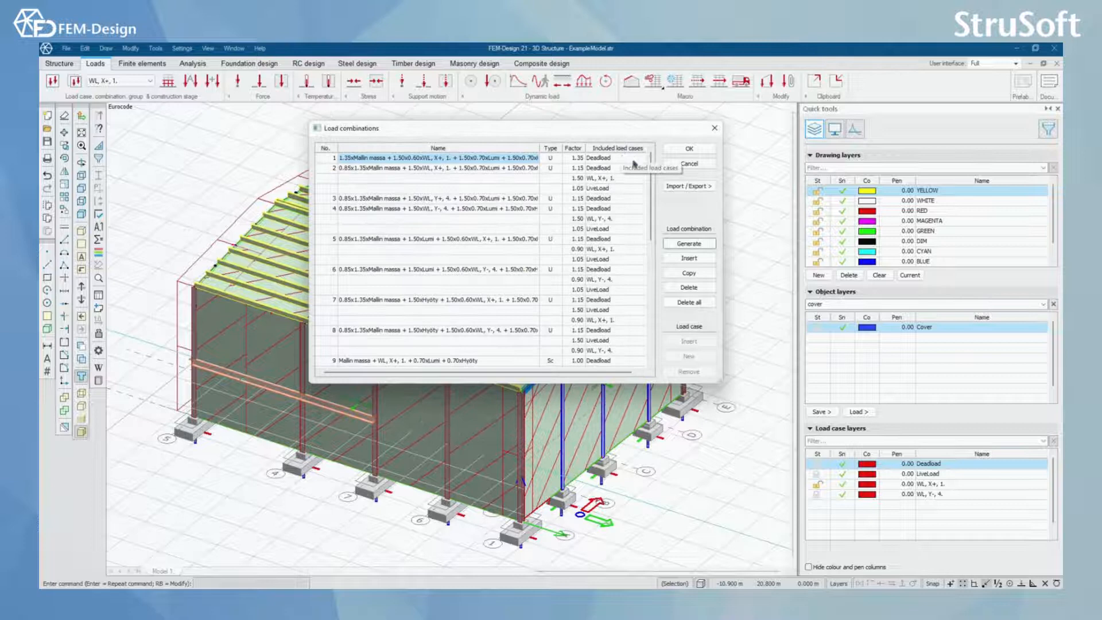
{"action": "left_click", "coordinate": [714, 128]}
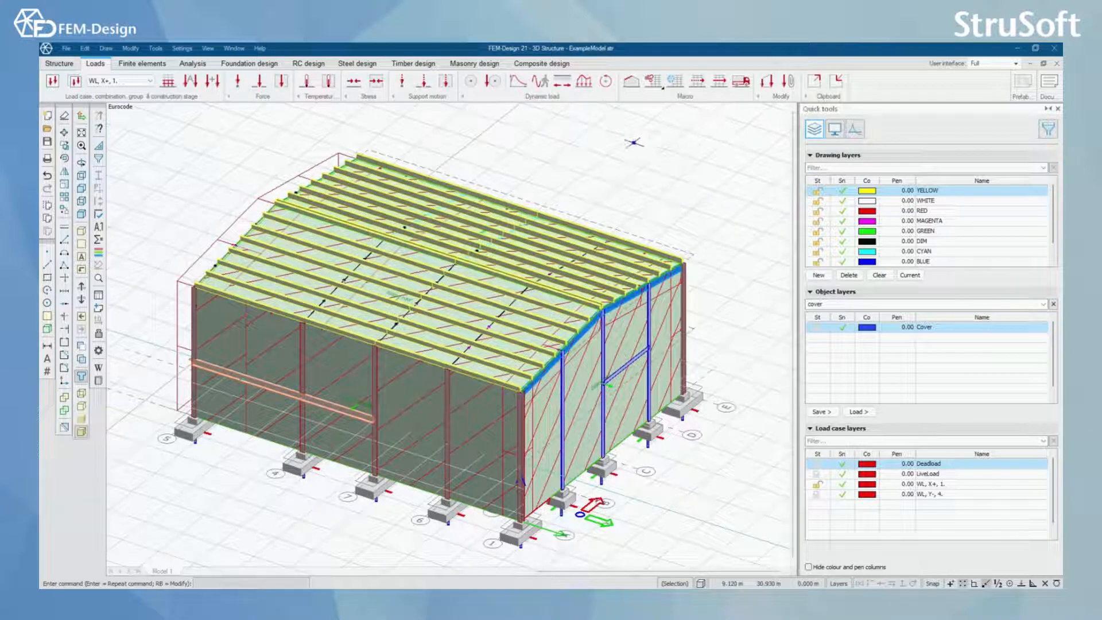
- Inspect the load groups of the model, comparing the group data of Wind load and Liveload Group
{"action": "left_click", "coordinate": [190, 82]}
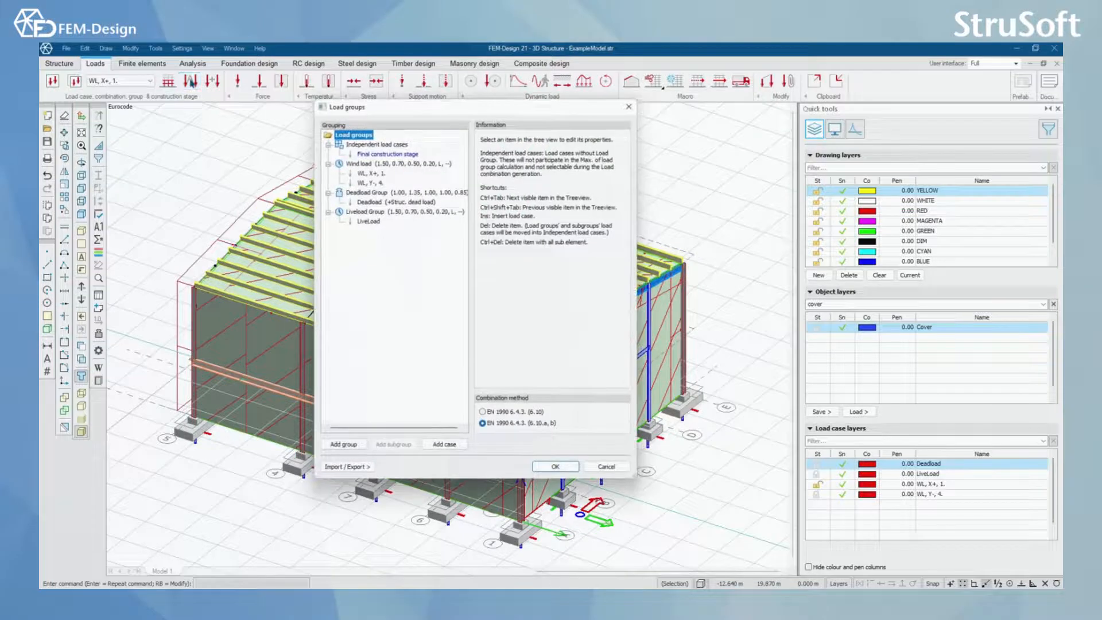
{"action": "right_click", "coordinate": [402, 171]}
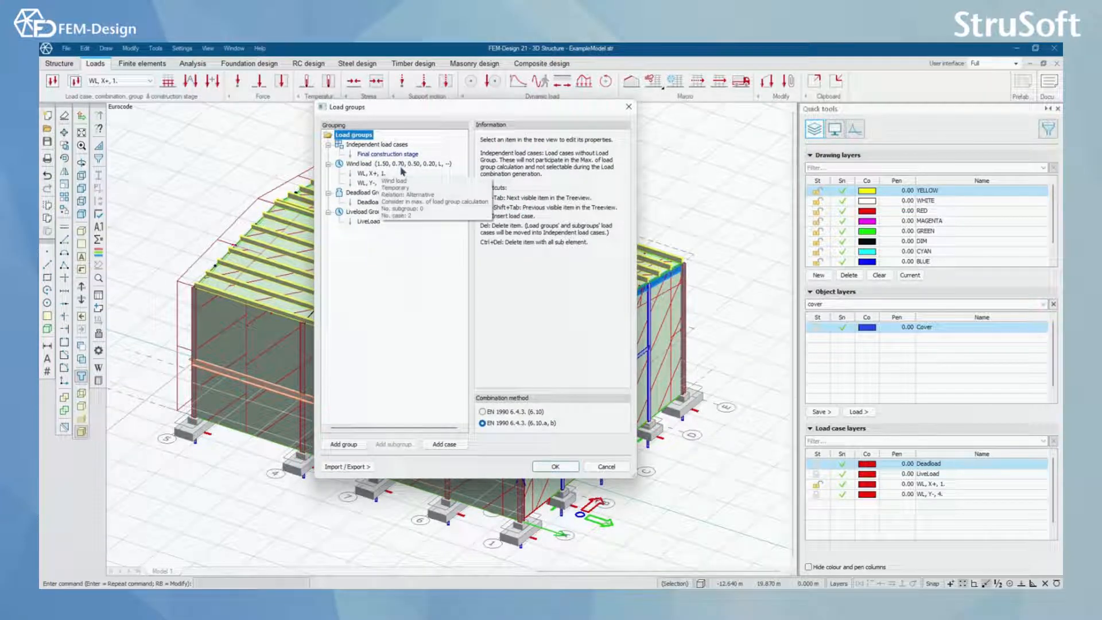
{"action": "left_click", "coordinate": [401, 166]}
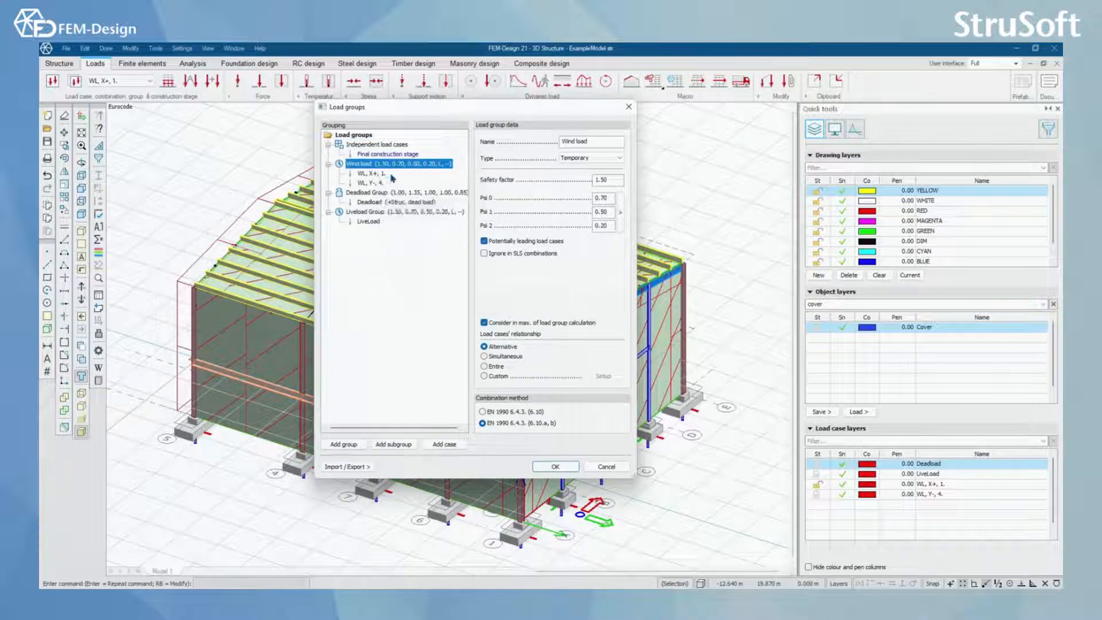
{"action": "left_click", "coordinate": [367, 212]}
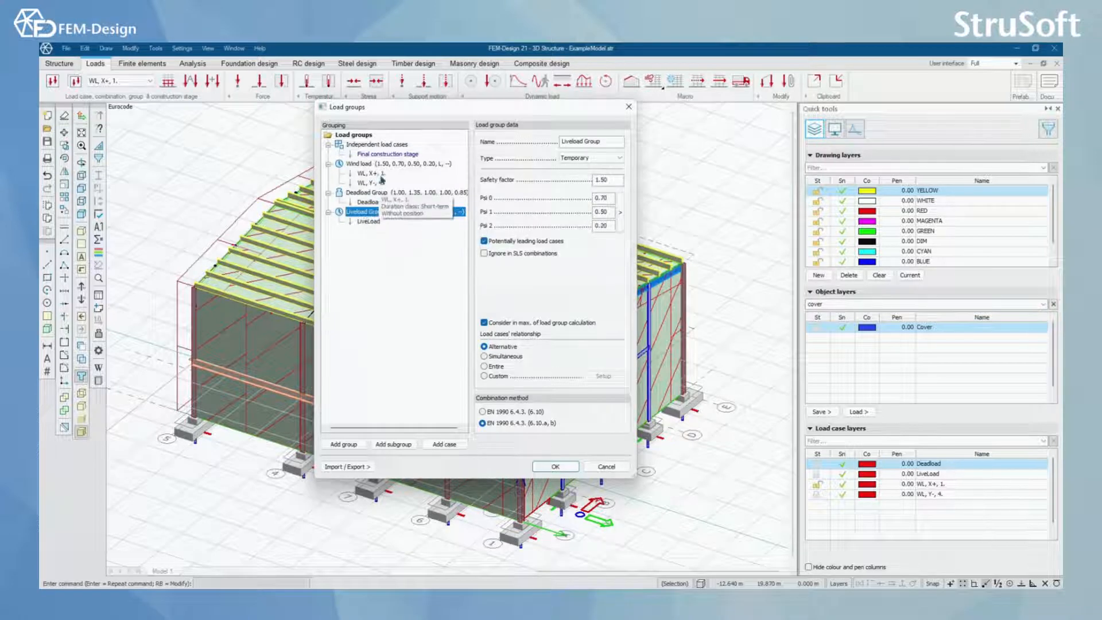
{"action": "left_click", "coordinate": [382, 164]}
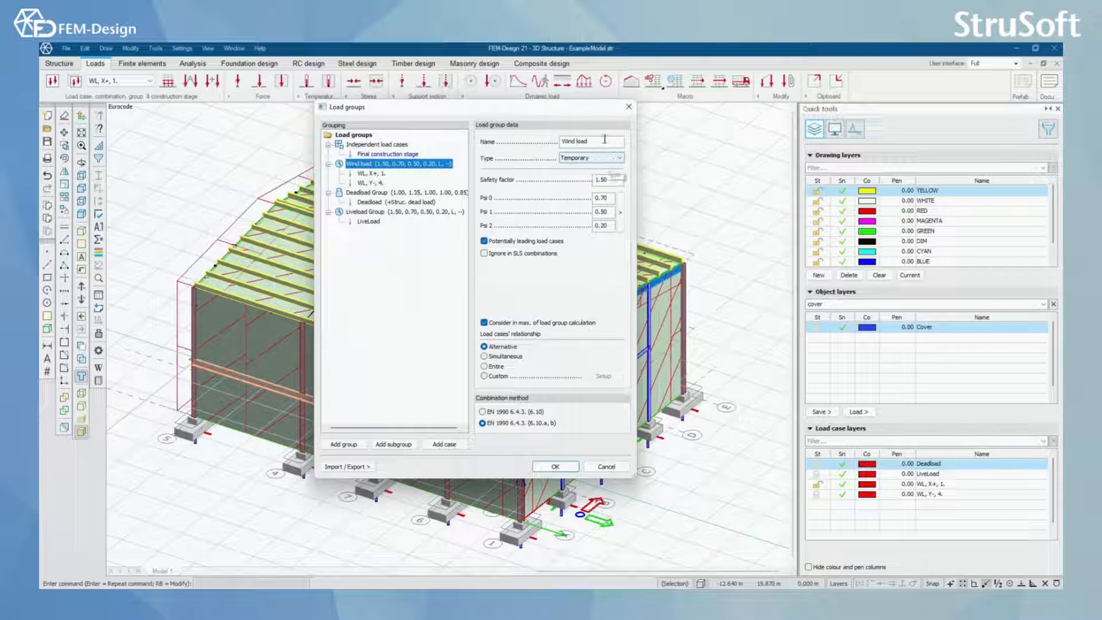
- Review the Wind load group's name, type options, safety factor and the predefined Psi value list, keeping the current settings
{"action": "key", "text": "Tab"}
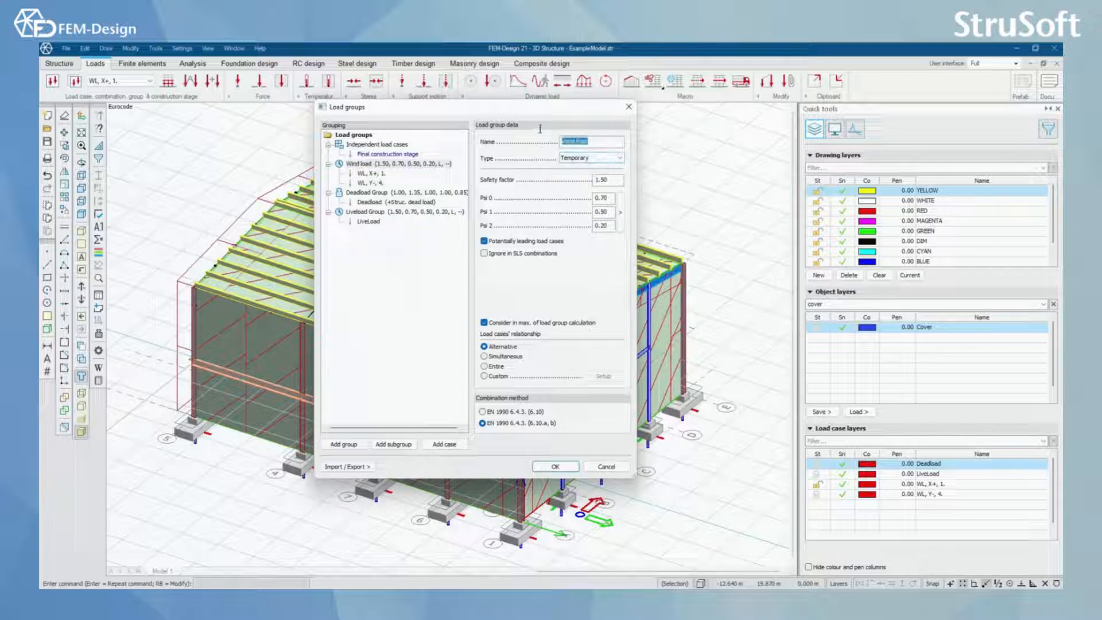
{"action": "left_click", "coordinate": [605, 160]}
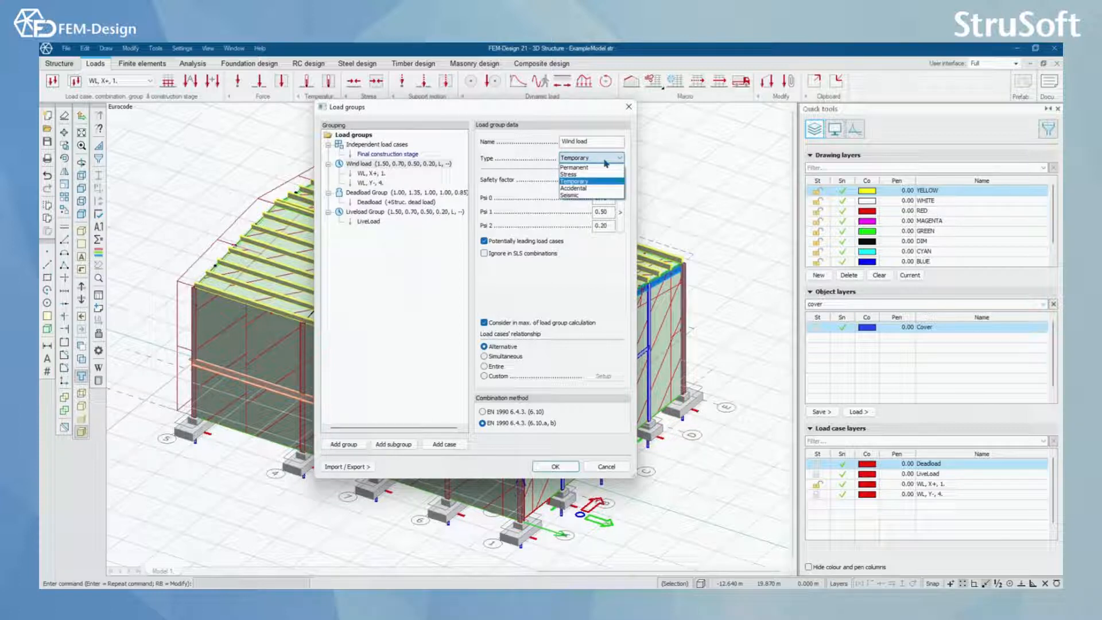
{"action": "left_click", "coordinate": [606, 161]}
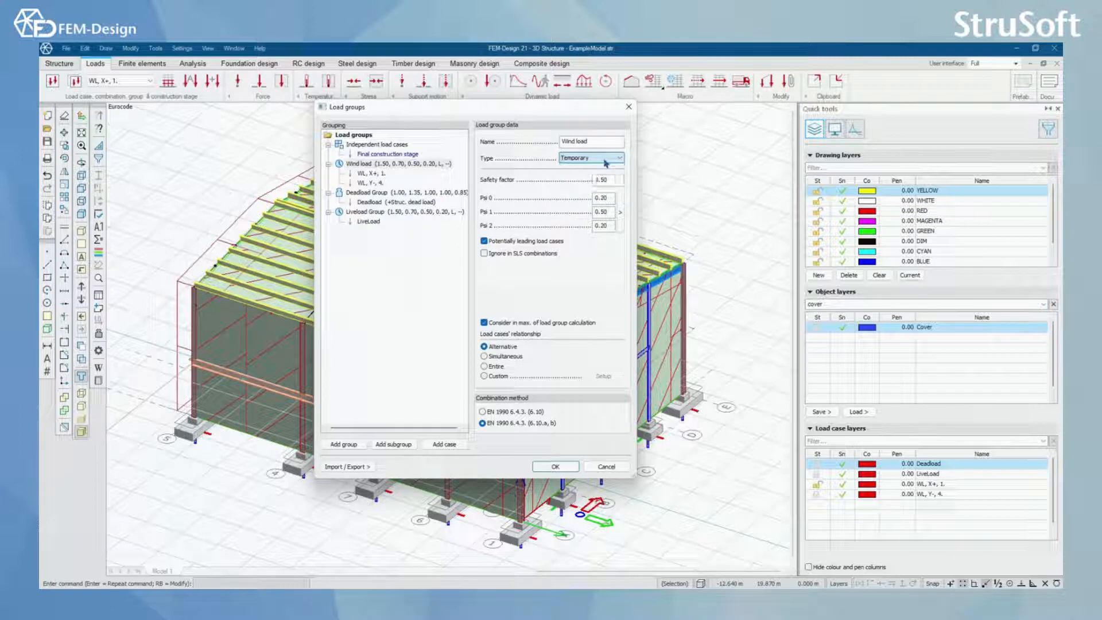
{"action": "left_click_drag", "start_coordinate": [608, 179], "coordinate": [578, 174]}
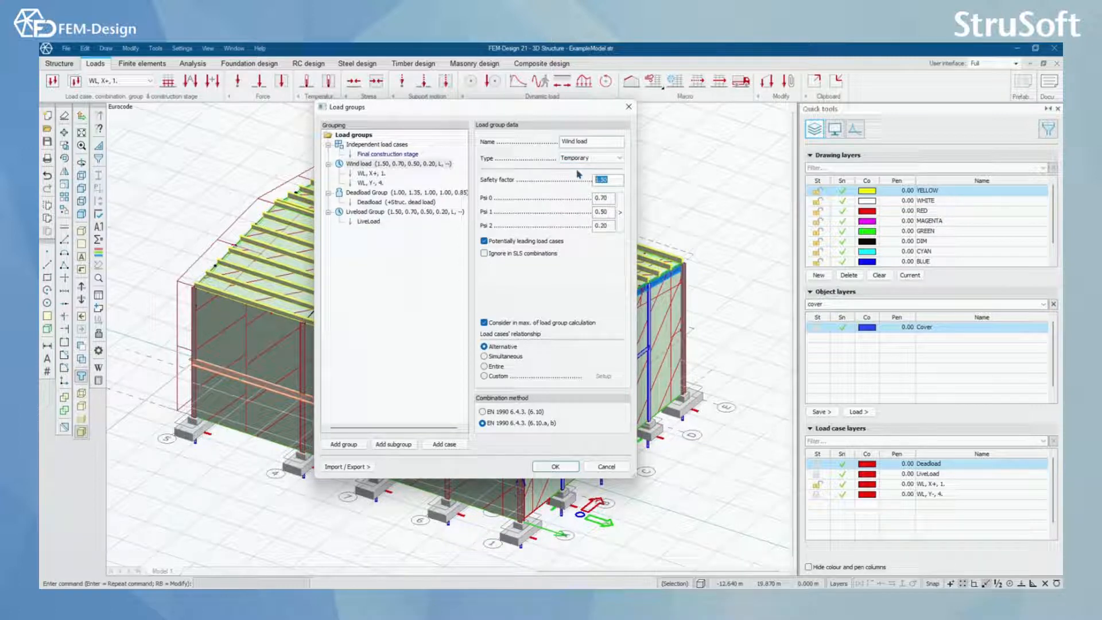
{"action": "left_click", "coordinate": [620, 214]}
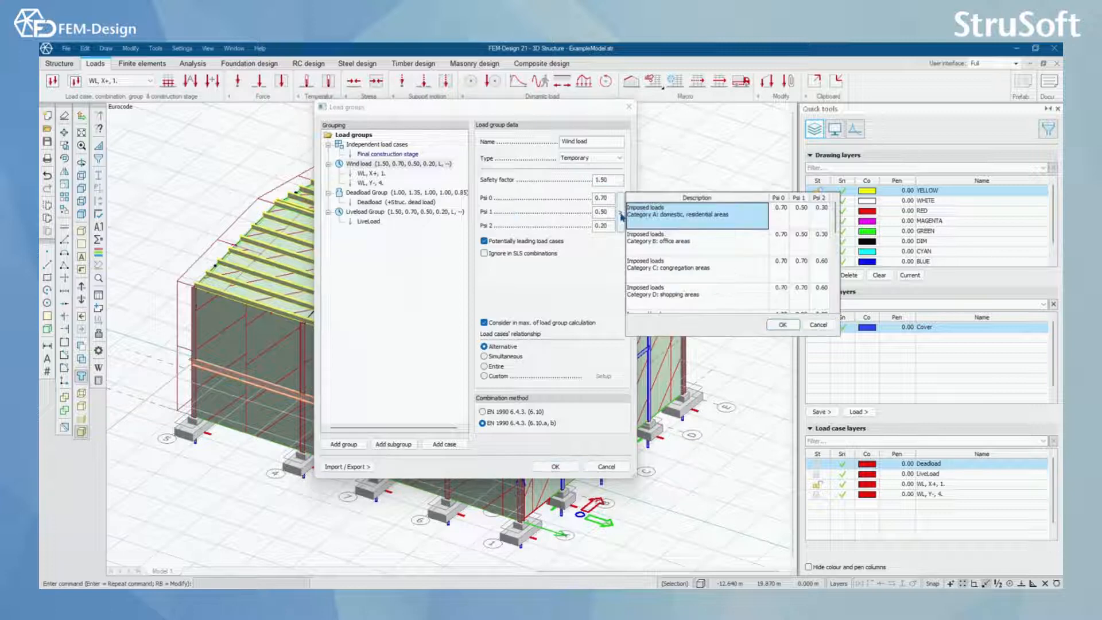
{"action": "left_click", "coordinate": [818, 325]}
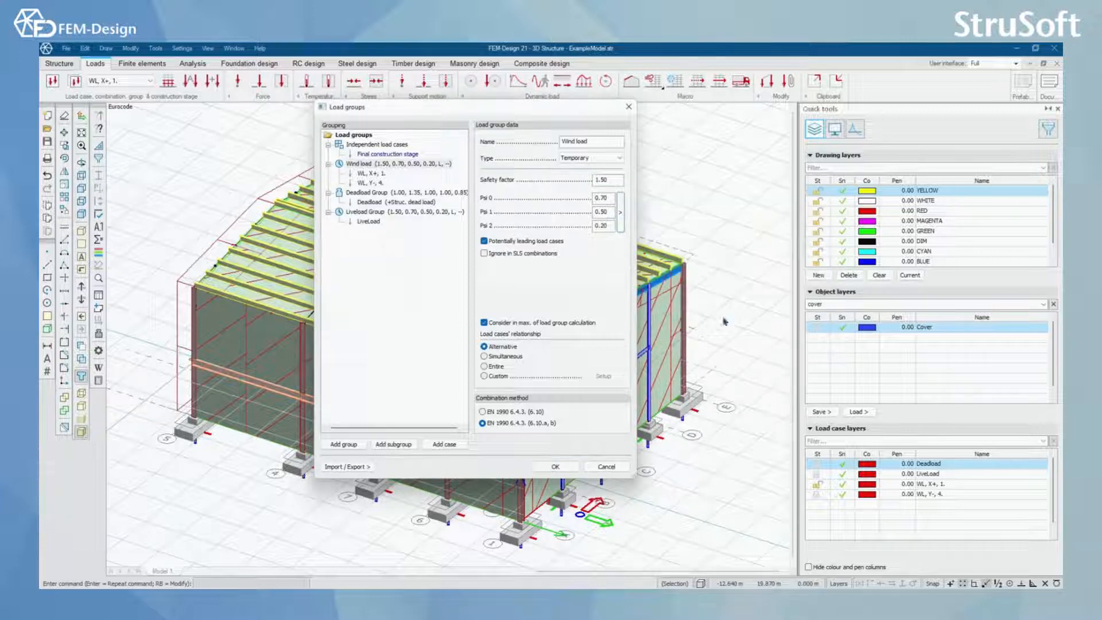
- Check the group data of Deadload Group and Liveload Group, and close the load group settings
{"action": "left_click", "coordinate": [429, 193]}
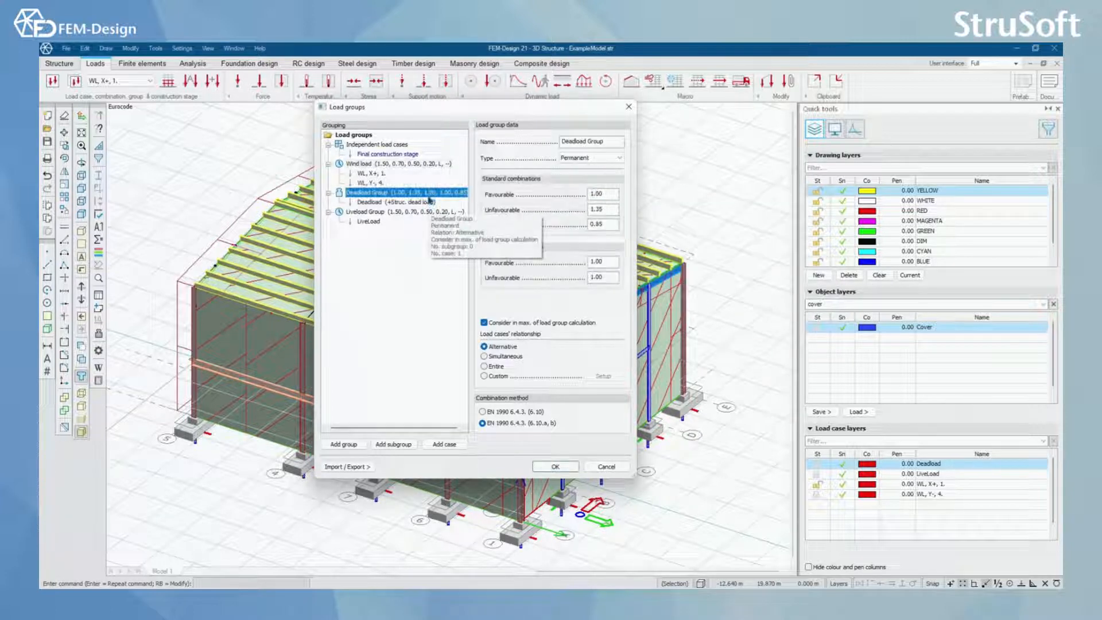
{"action": "left_click", "coordinate": [421, 212]}
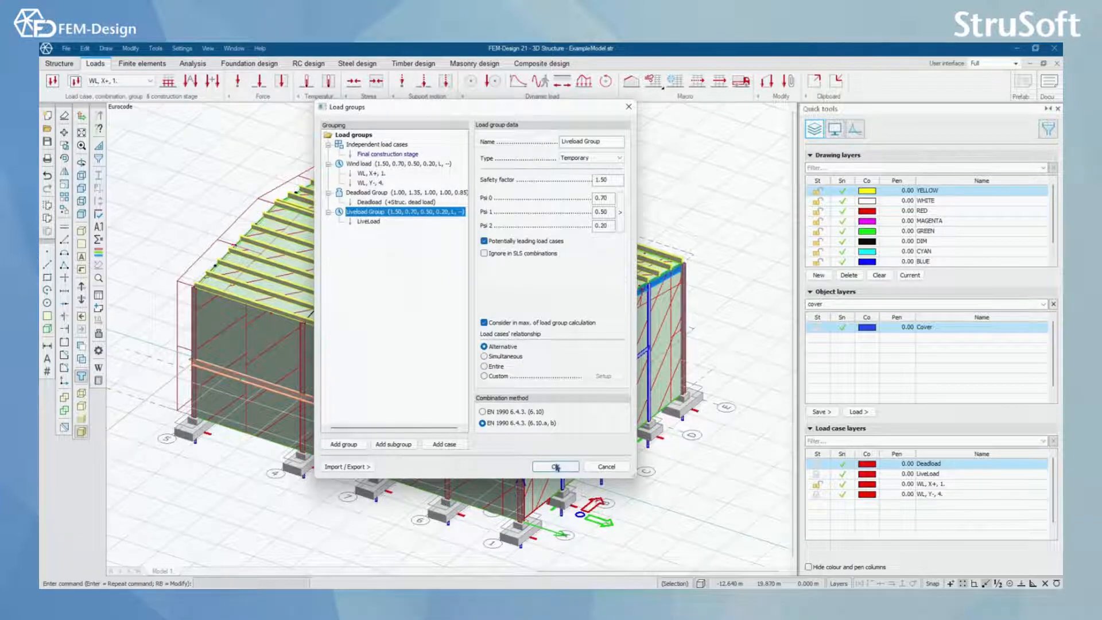
{"action": "left_click", "coordinate": [555, 466]}
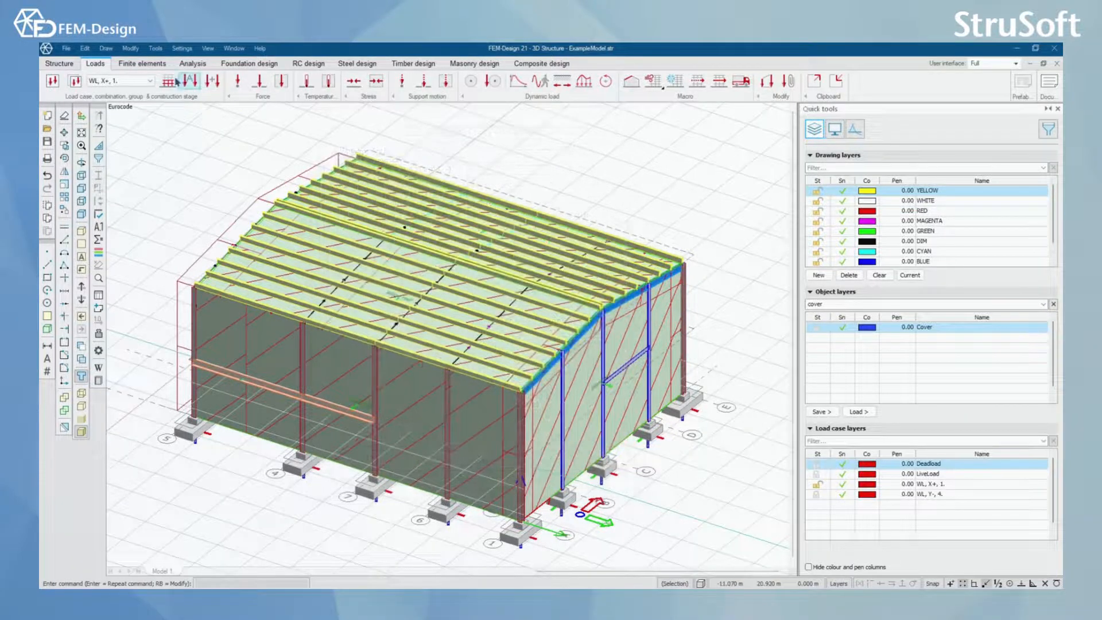
{"action": "type", "text": "§§"}
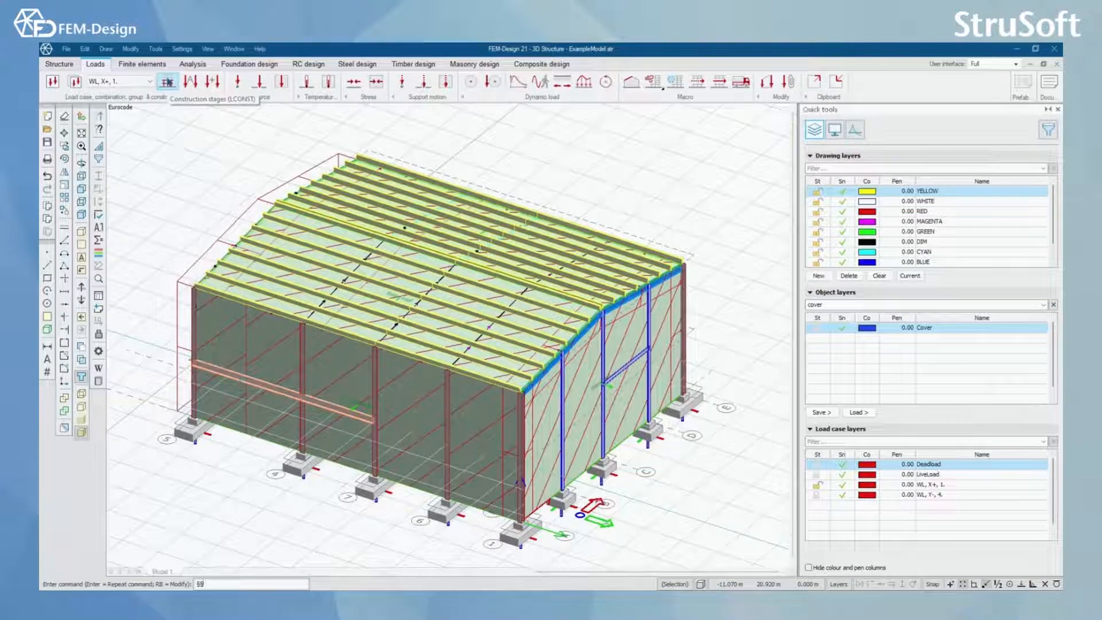
- Look over the construction stages Storey 1 and Storey 2 and their activated load case settings, closing them without changes
{"action": "left_click", "coordinate": [168, 84]}
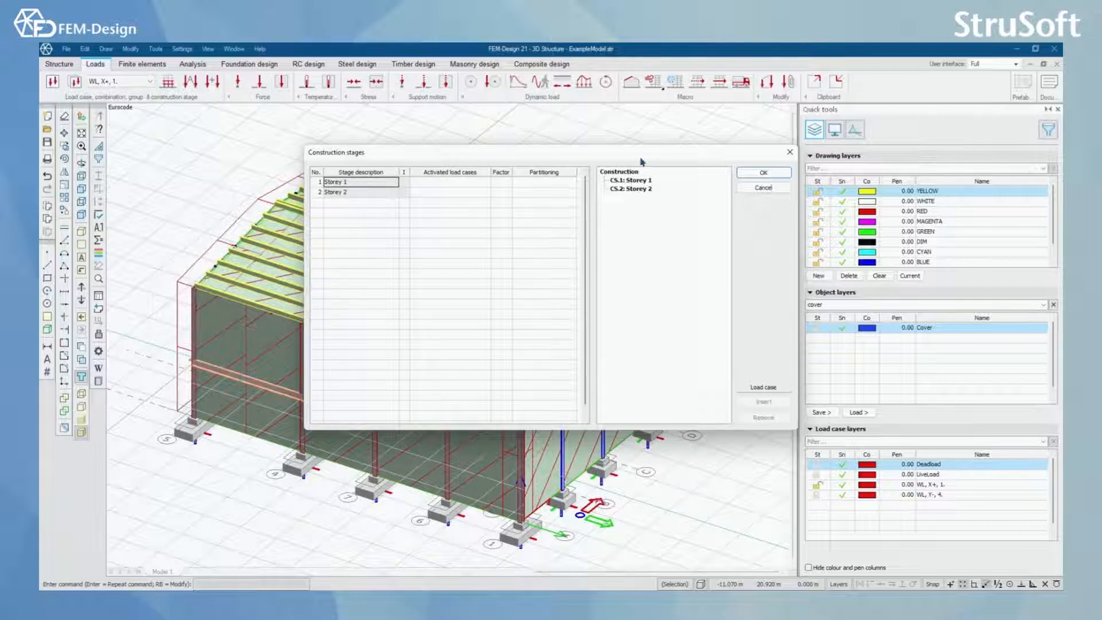
{"action": "left_click_drag", "start_coordinate": [642, 162], "coordinate": [583, 149]}
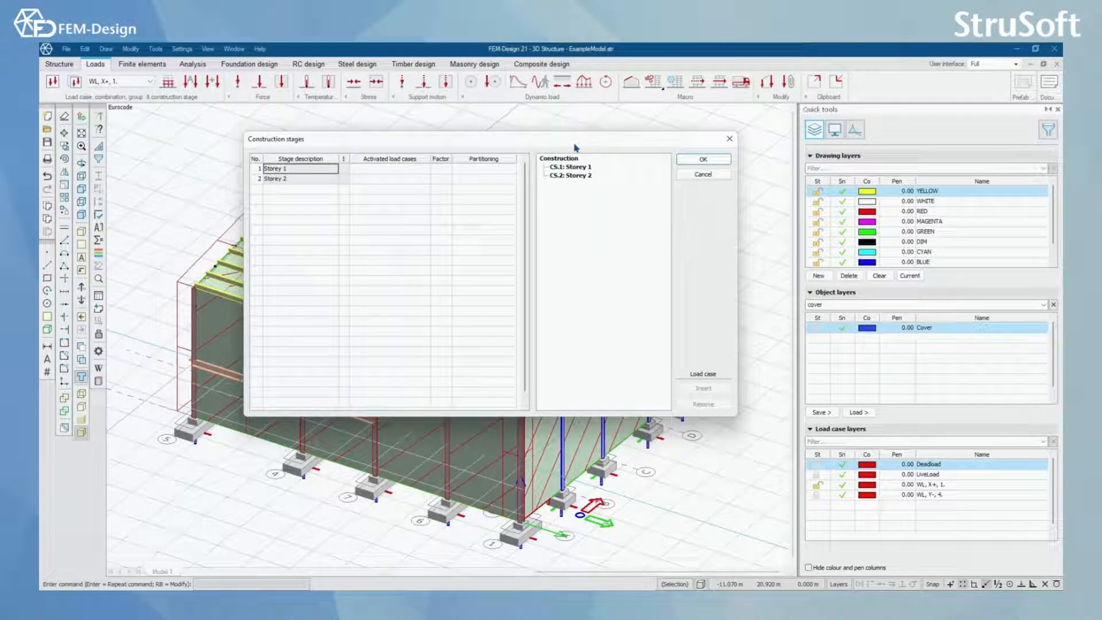
{"action": "left_click", "coordinate": [730, 139]}
- Make WL, Y-, 4. the current load case and examine its wind loads on the building model
{"action": "left_click", "coordinate": [138, 86]}
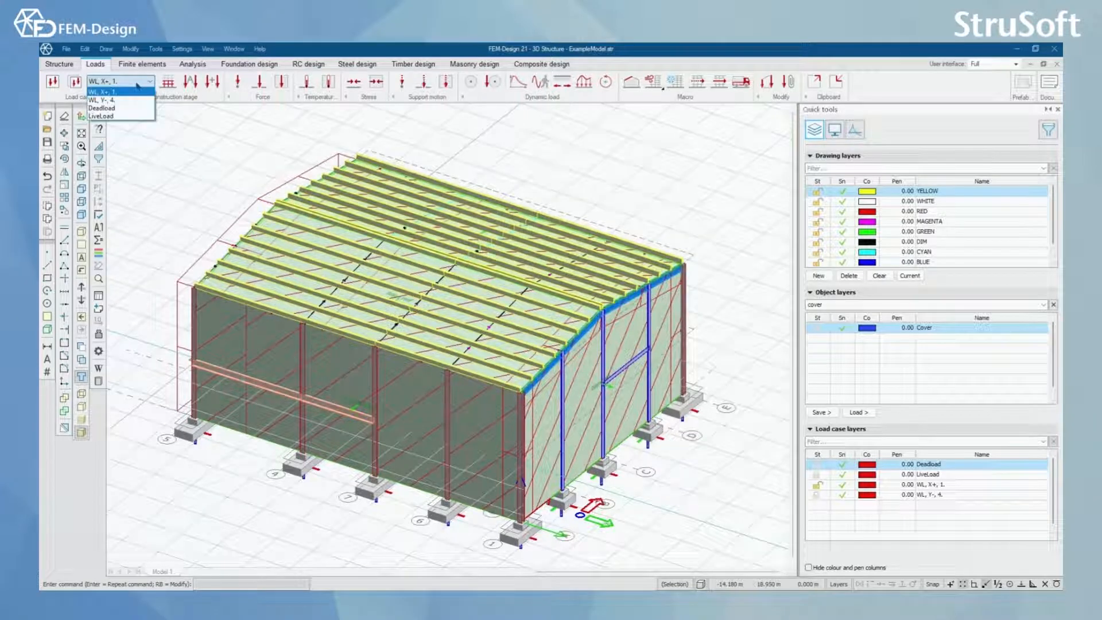
{"action": "left_click", "coordinate": [138, 86]}
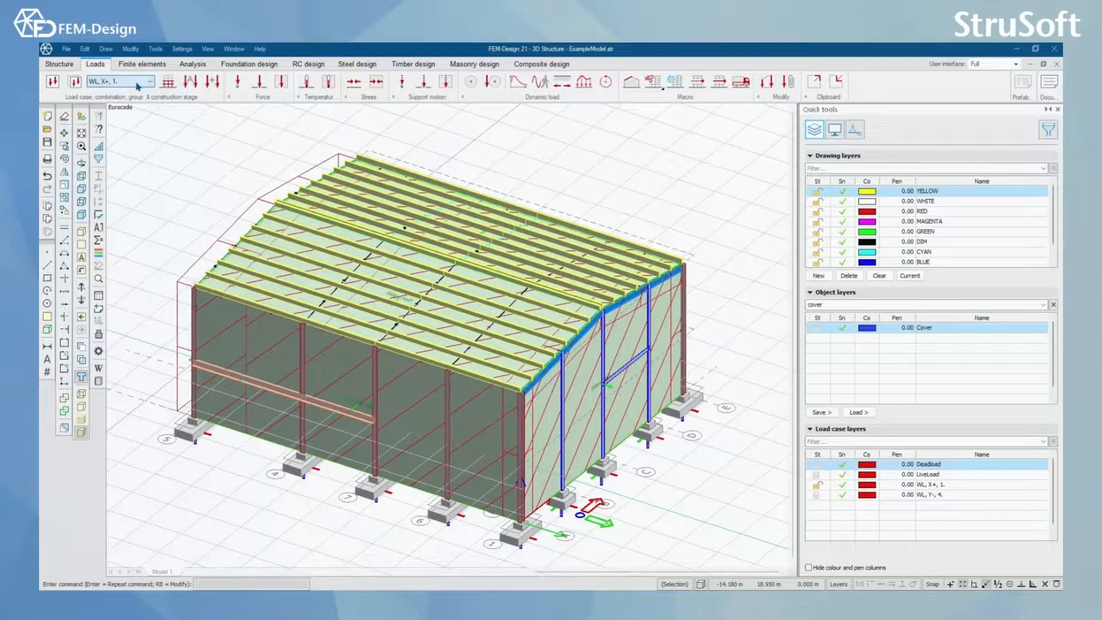
{"action": "left_click", "coordinate": [138, 86]}
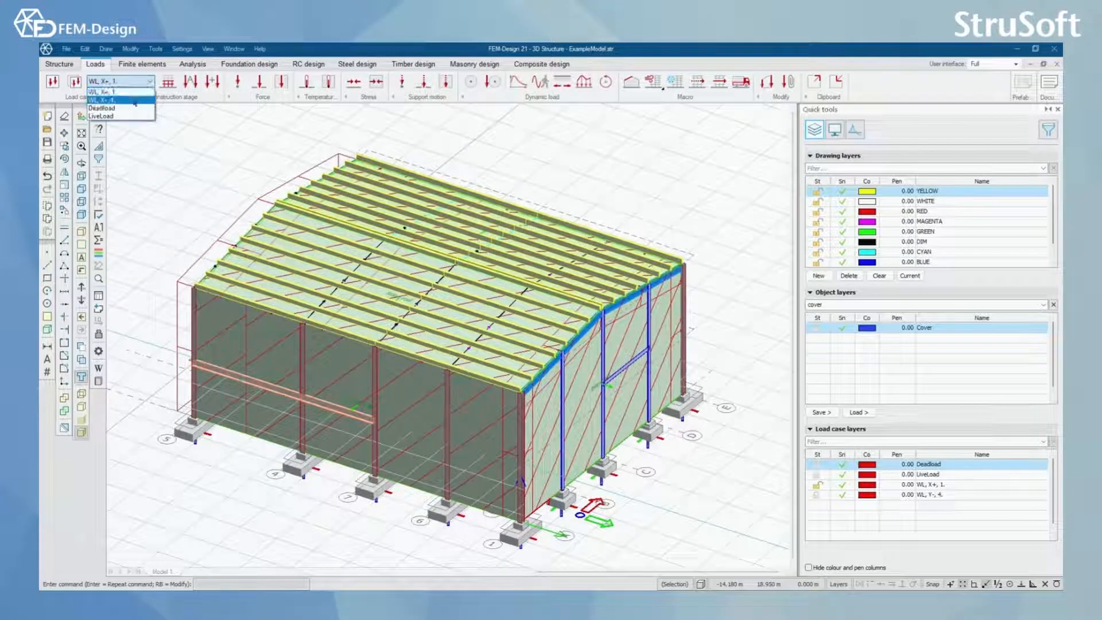
{"action": "left_click", "coordinate": [136, 100]}
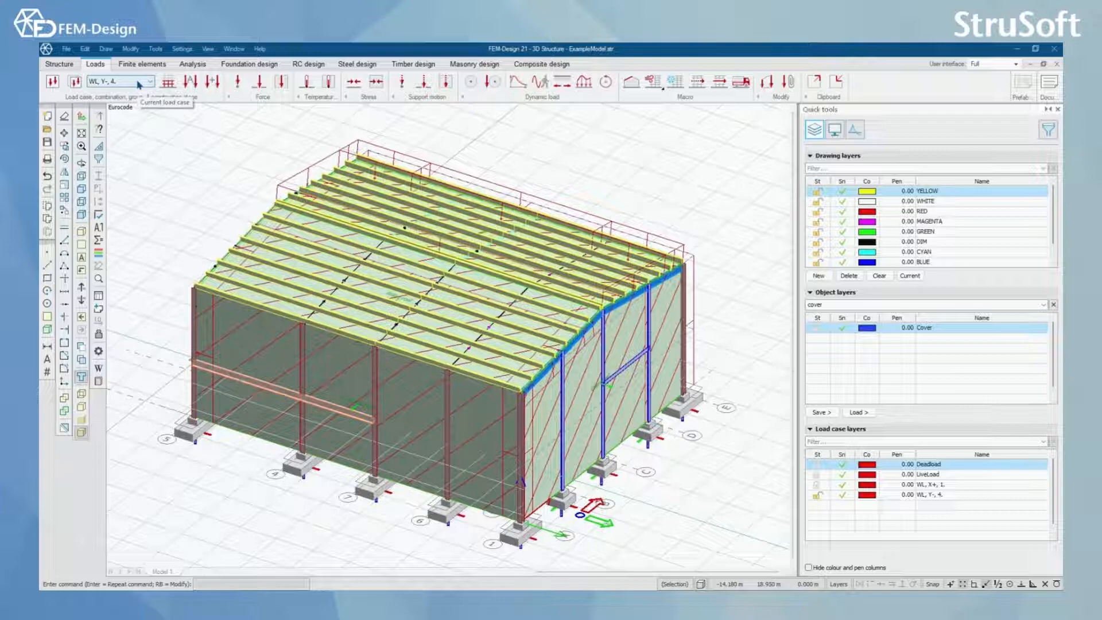
{"action": "middle_click_drag", "start_coordinate": [267, 214], "coordinate": [333, 255]}
{"action": "scroll", "coordinate": [332, 255], "scroll_direction": "up", "scroll_amount": 1}
{"action": "scroll", "coordinate": [333, 255], "scroll_direction": "down", "scroll_amount": 3}
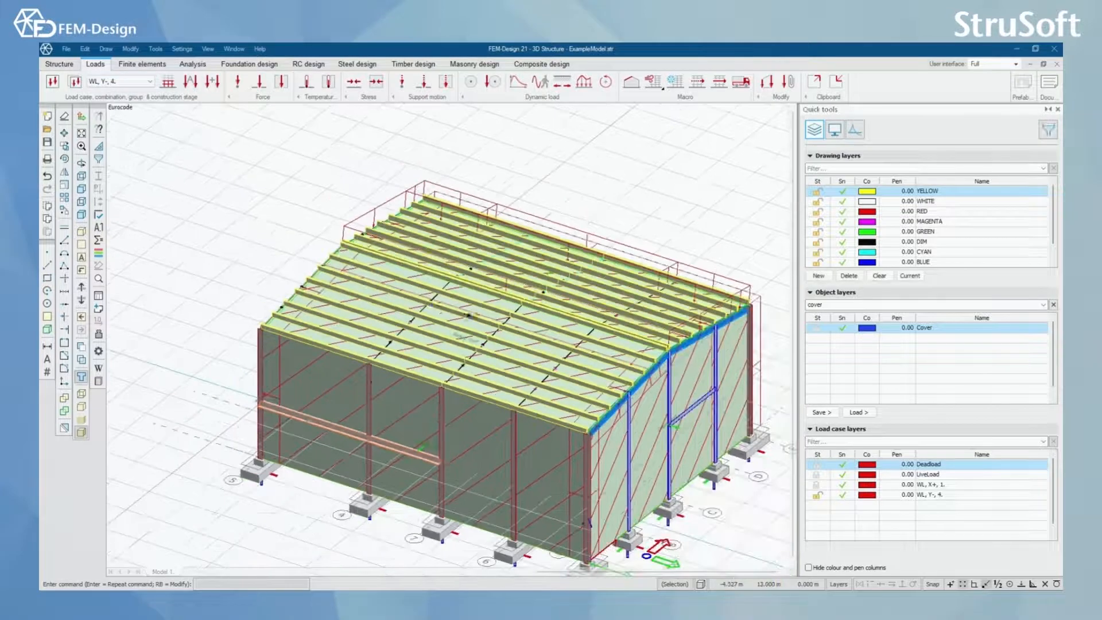
- Make Deadload the current load case and view the building model with it
{"action": "left_click", "coordinate": [139, 83]}
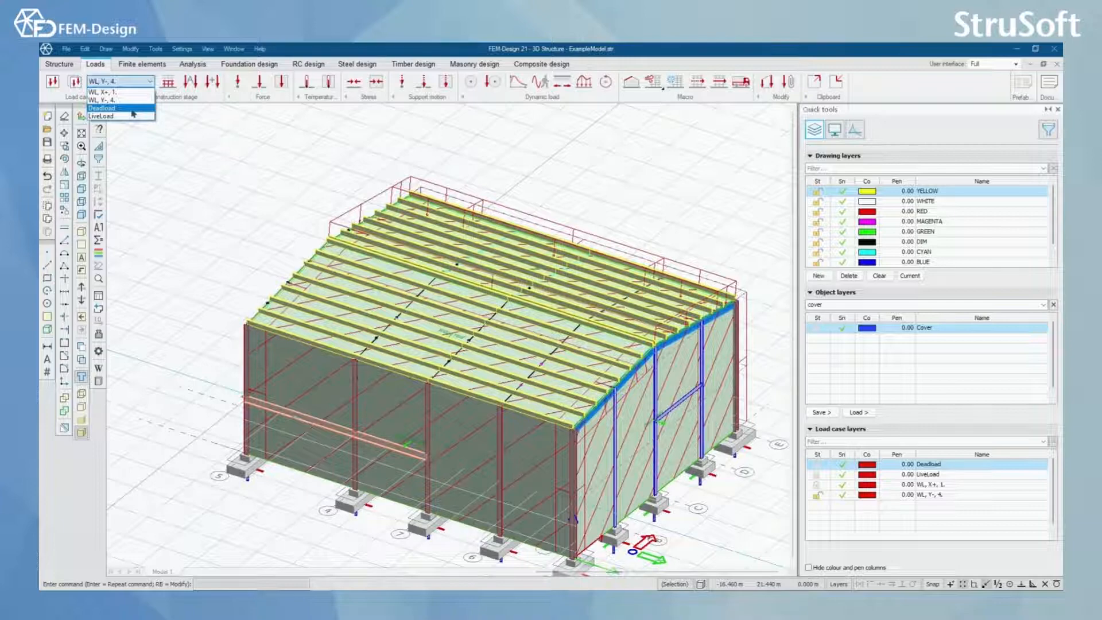
{"action": "left_click", "coordinate": [132, 108]}
{"action": "middle_click_drag", "start_coordinate": [537, 378], "coordinate": [509, 355]}
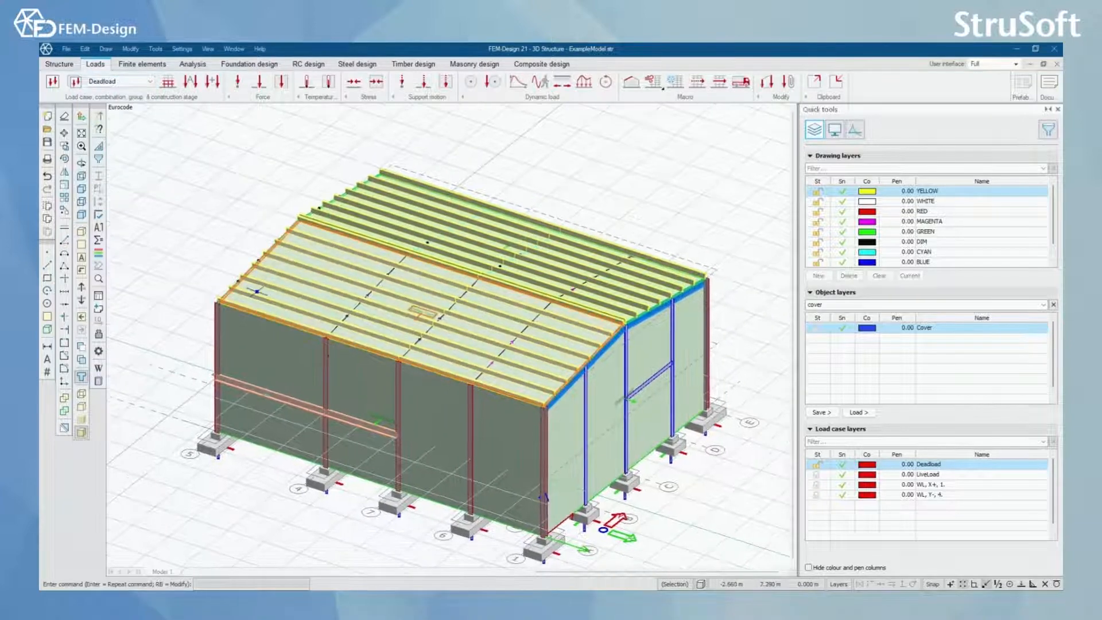
{"action": "middle_click_drag", "start_coordinate": [256, 292], "coordinate": [295, 264], "text": "alt"}
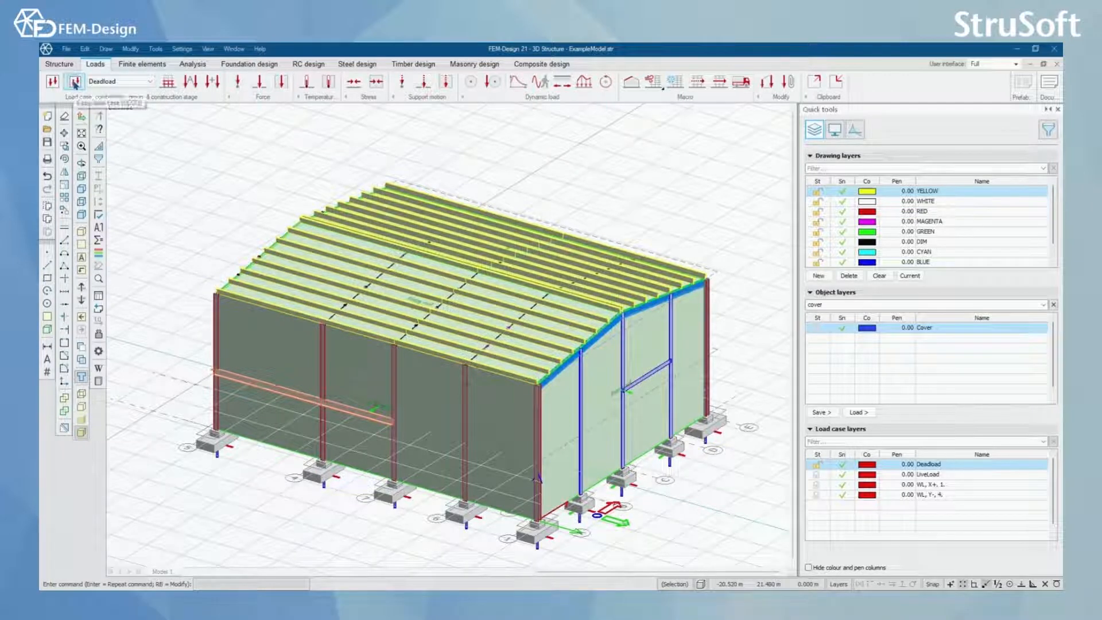
- Review the source, destination and multiplication factor options for copying a load case, and leave without copying
{"action": "left_click", "coordinate": [75, 84]}
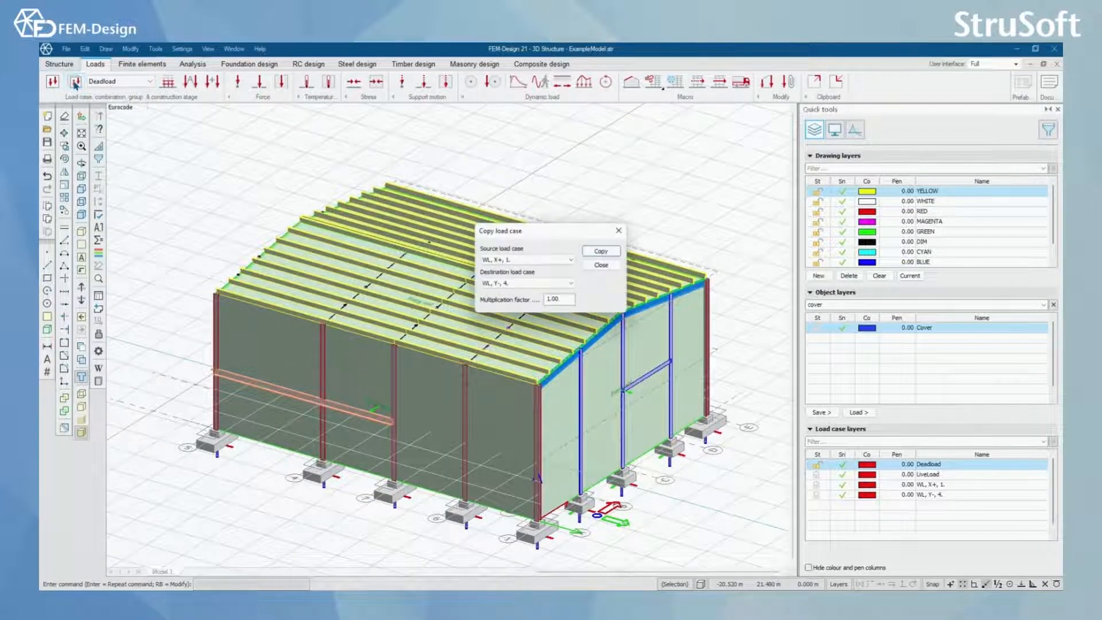
{"action": "left_click", "coordinate": [536, 262]}
{"action": "left_click", "coordinate": [536, 262]}
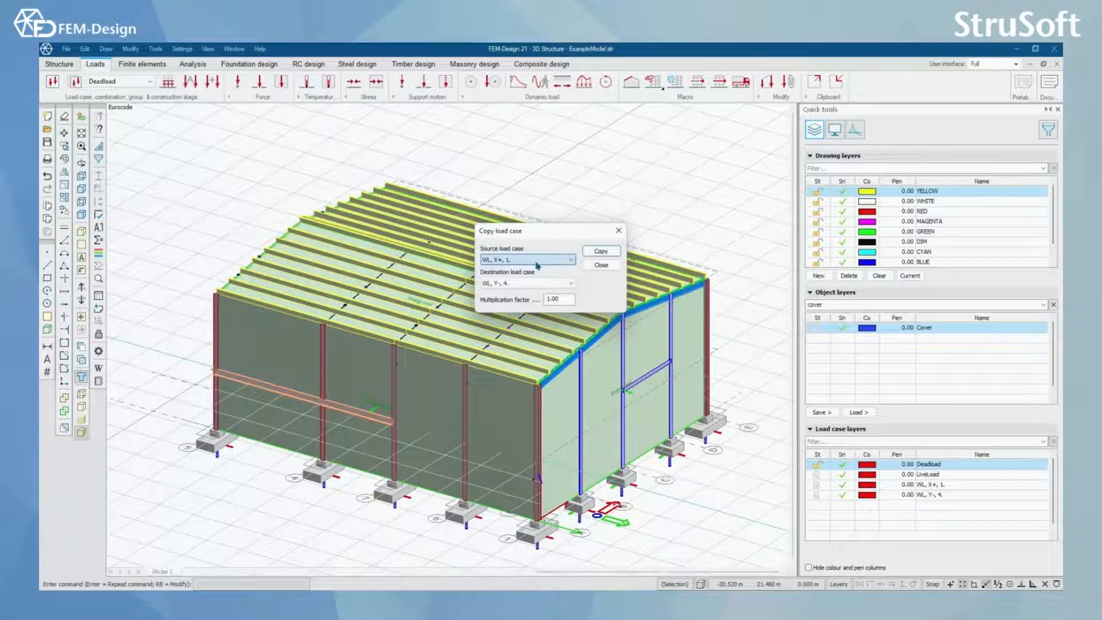
{"action": "left_click", "coordinate": [552, 287]}
{"action": "left_click", "coordinate": [553, 289]}
{"action": "left_click_drag", "start_coordinate": [564, 299], "coordinate": [532, 287]}
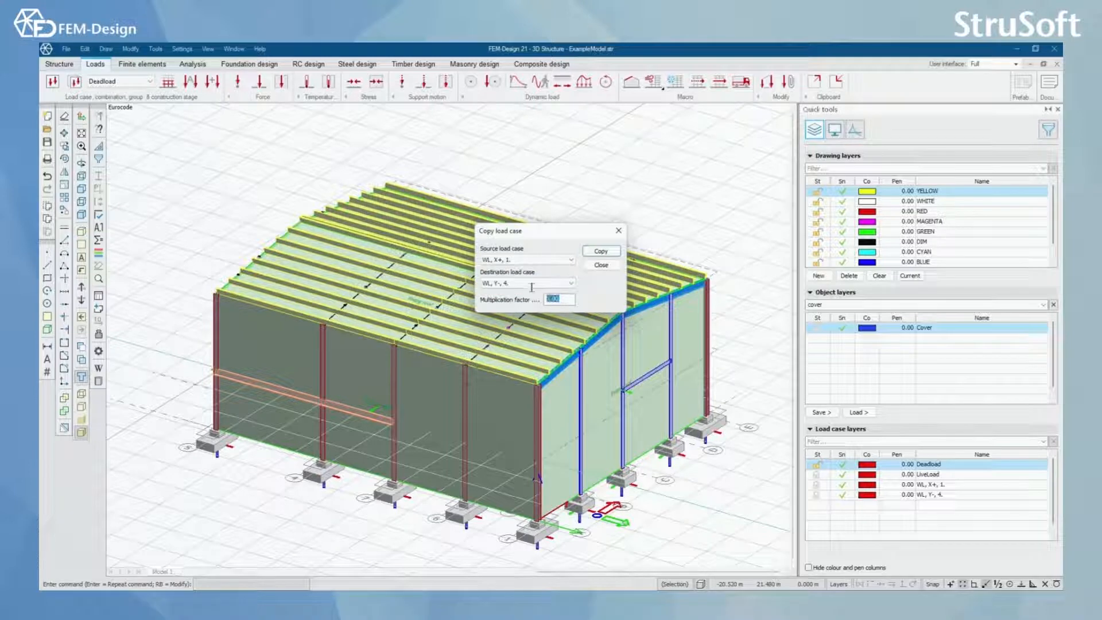
{"action": "left_click", "coordinate": [618, 230]}
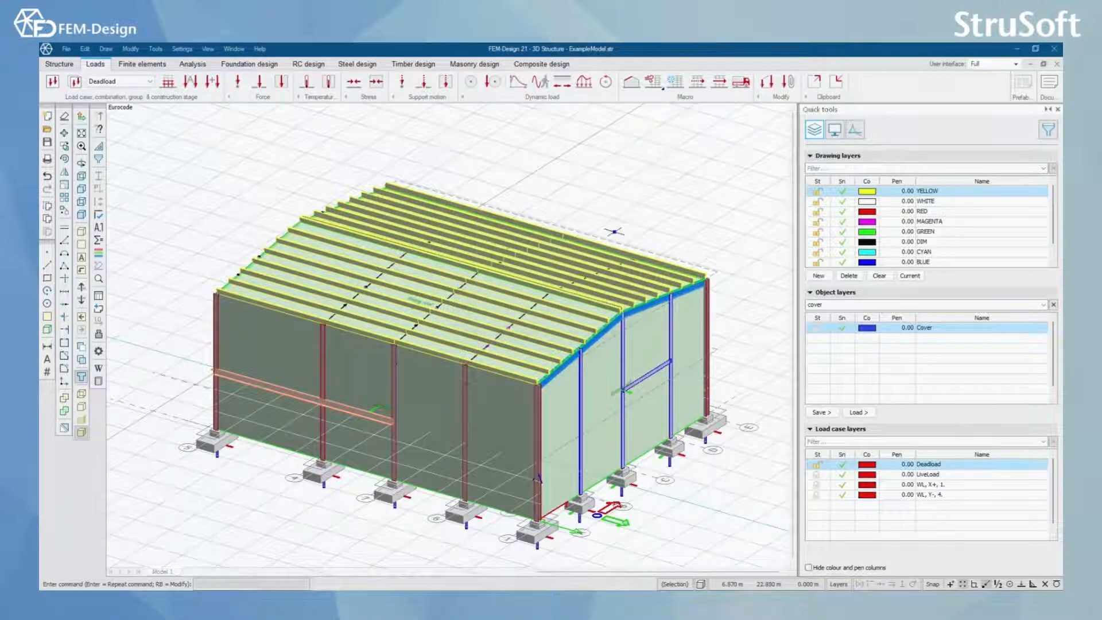
- Review the names, types and duration classes in the load cases list, close it and look over the model
{"action": "left_click", "coordinate": [52, 81]}
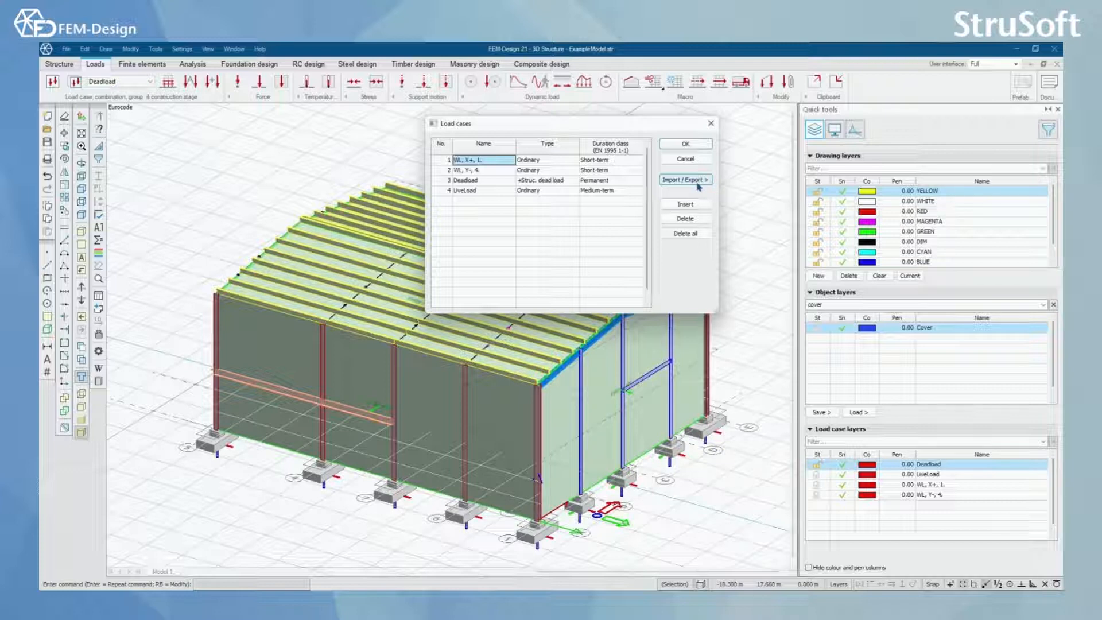
{"action": "left_click", "coordinate": [685, 143]}
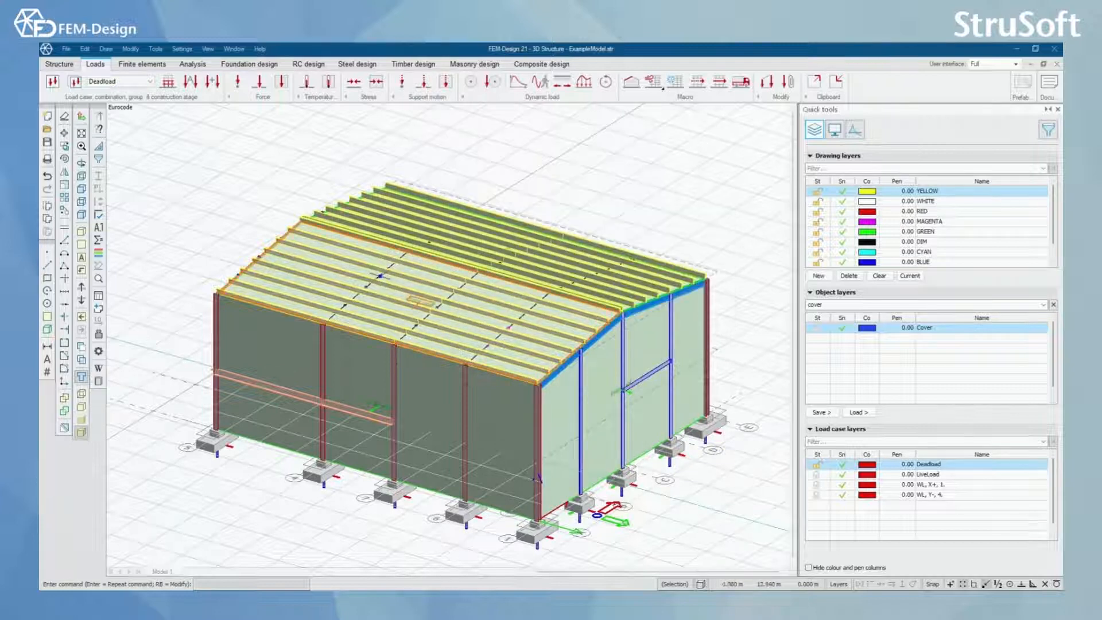
{"action": "middle_click_drag", "start_coordinate": [380, 275], "coordinate": [454, 330]}
{"action": "scroll", "coordinate": [464, 287], "scroll_direction": "down", "scroll_amount": 3}
{"action": "scroll", "coordinate": [463, 310], "scroll_direction": "up", "scroll_amount": 2}
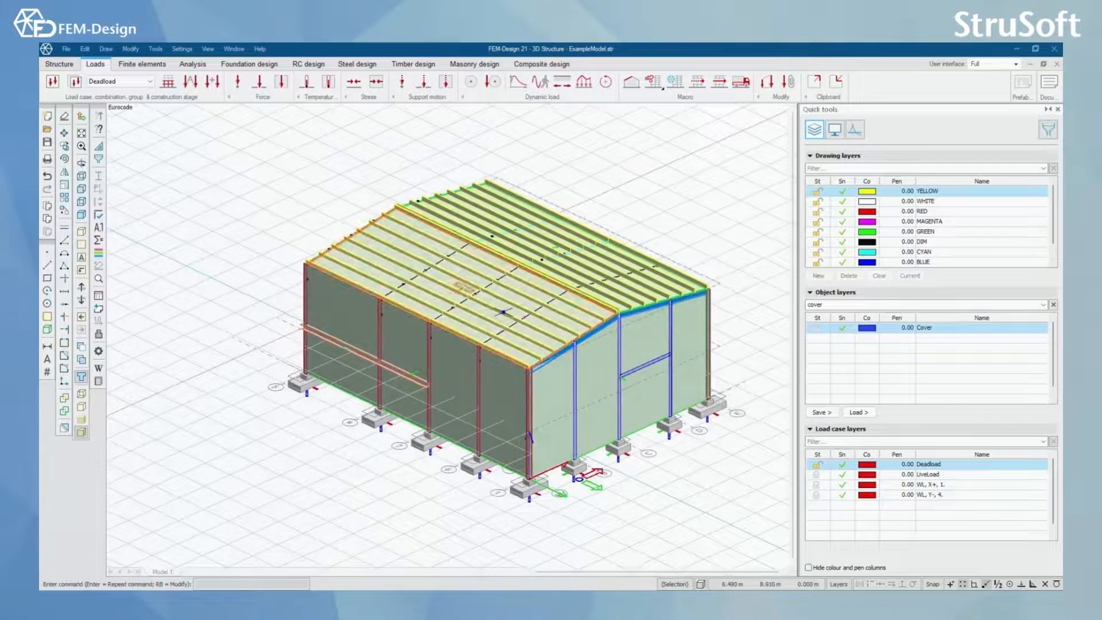